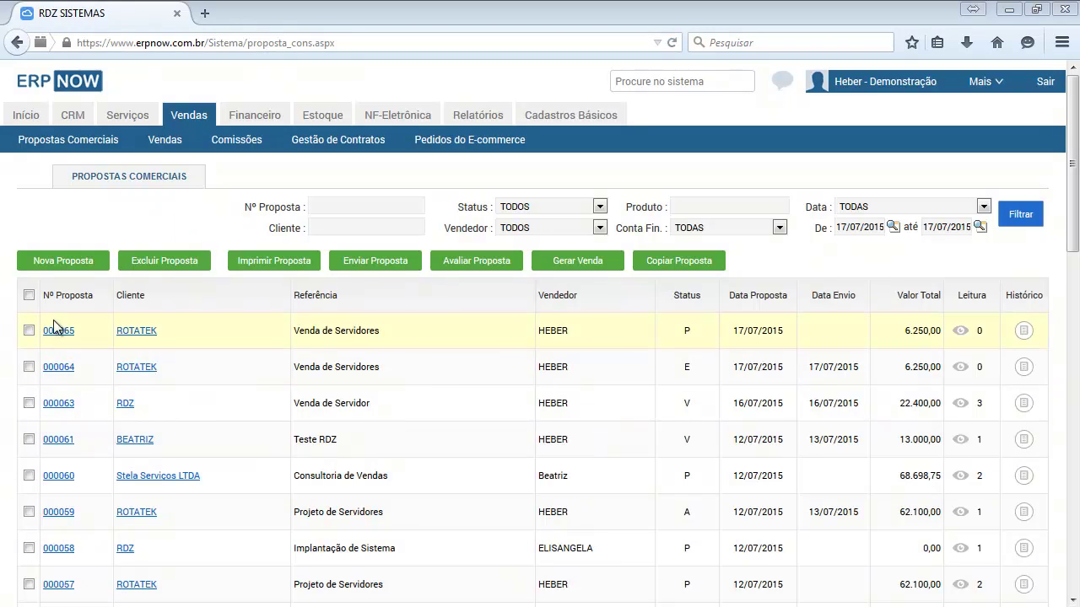
# Start an email for the newest ROTATEK "Venda de Servidores" proposal and fill its text with the PROPOSTA COMERCIAL template
pyautogui.click(28, 330)
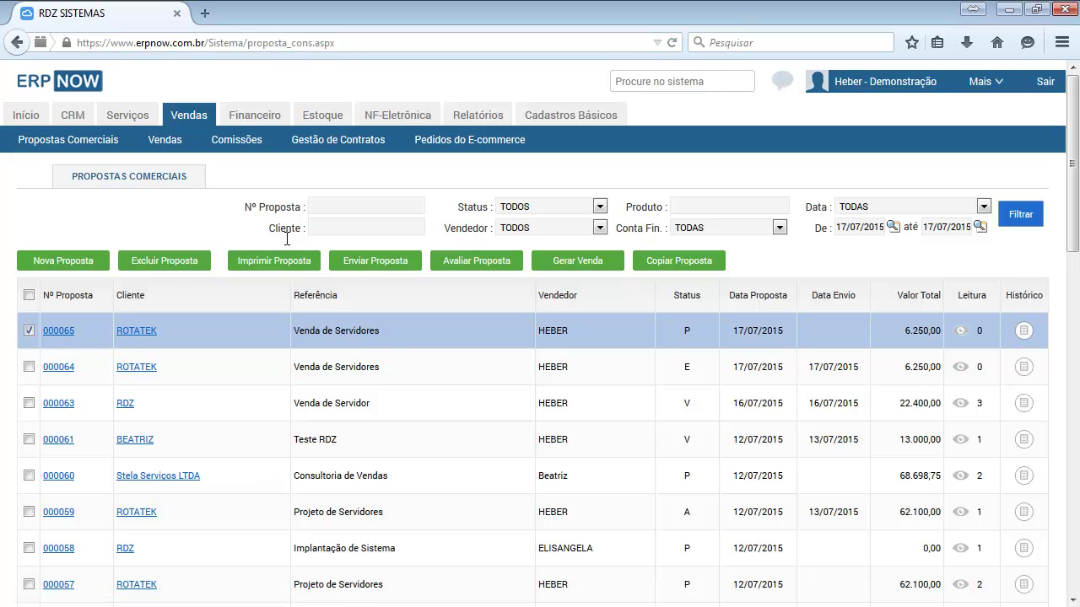
pyautogui.click(382, 268)
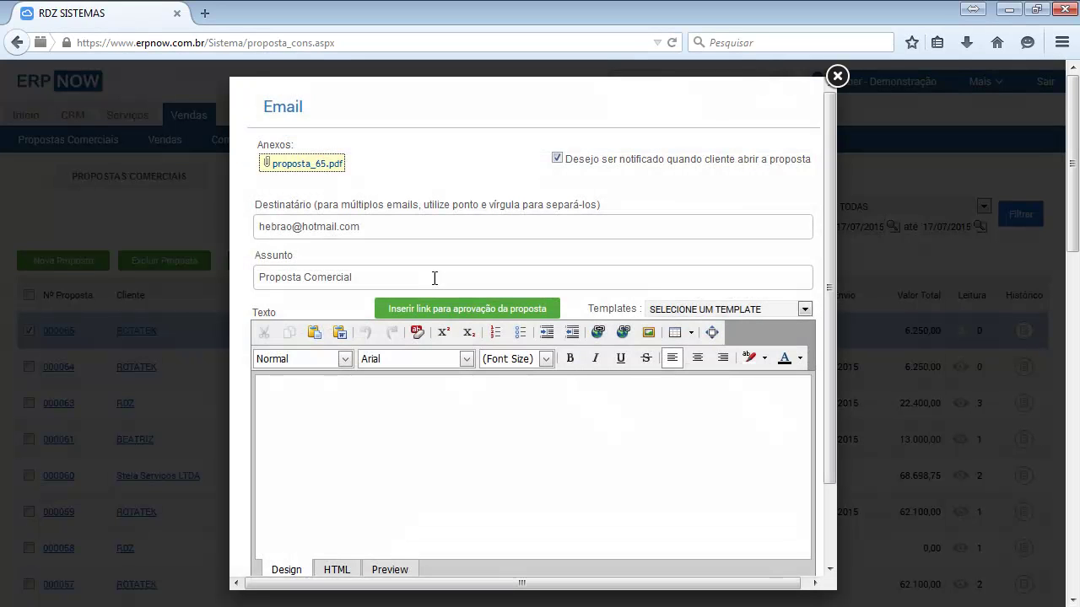
pyautogui.click(705, 310)
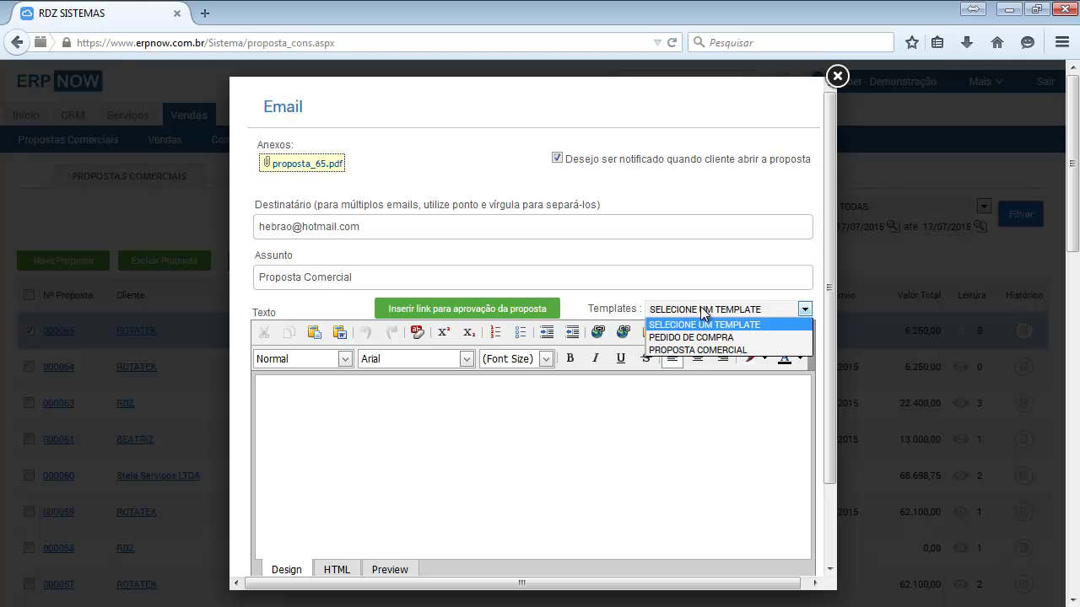
pyautogui.click(680, 350)
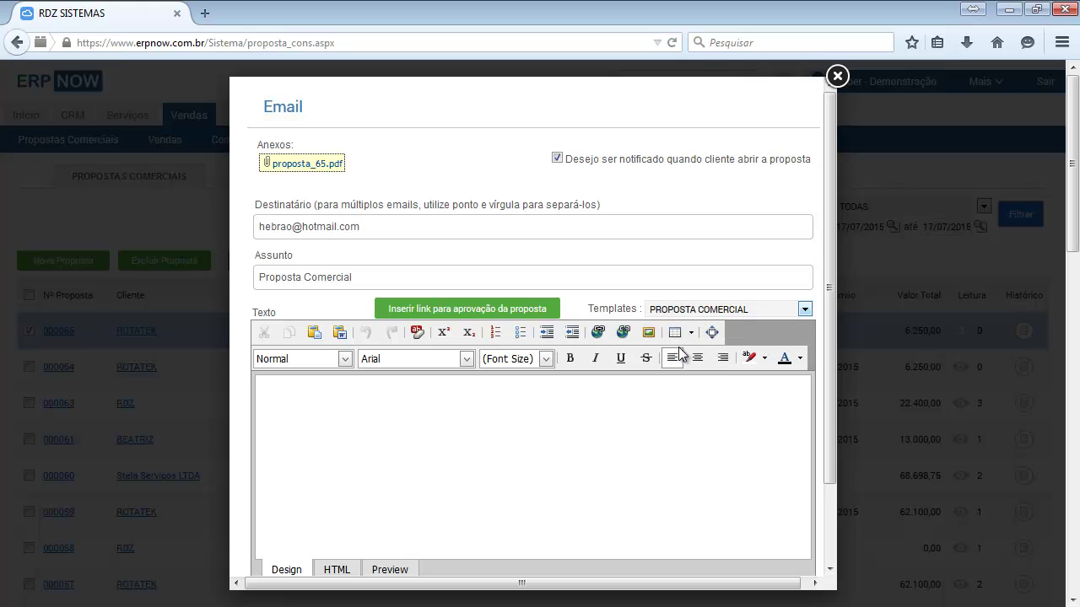
pyautogui.scroll(-2, 413, 415)
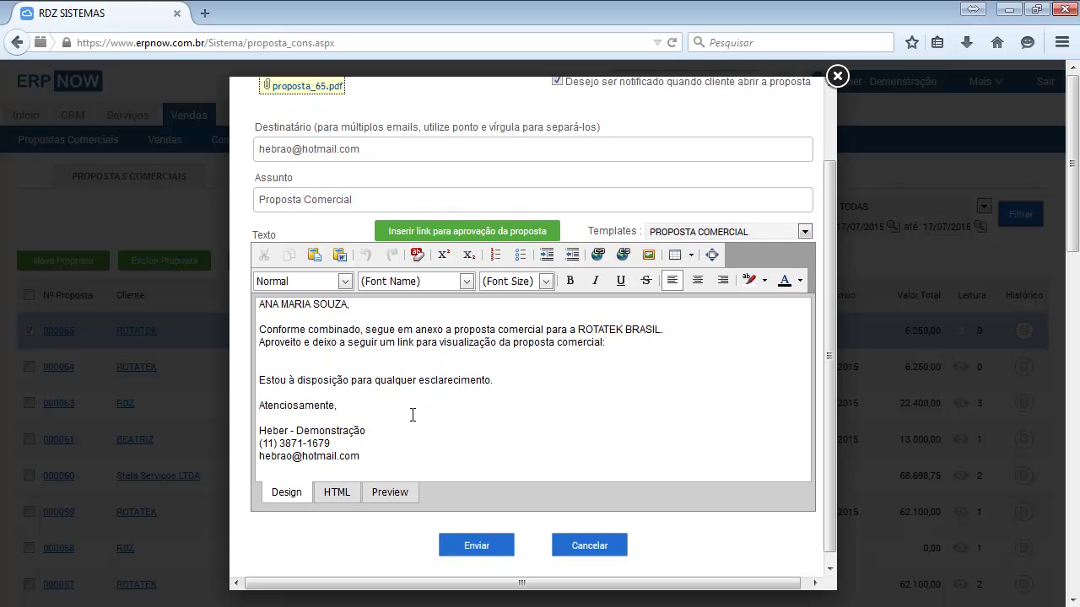
# Shorten the email's greeting line to just the contact's first name
pyautogui.click(279, 294)
pyautogui.press('Left')
pyautogui.press('Left')
pyautogui.hotkey('shift', 'End')
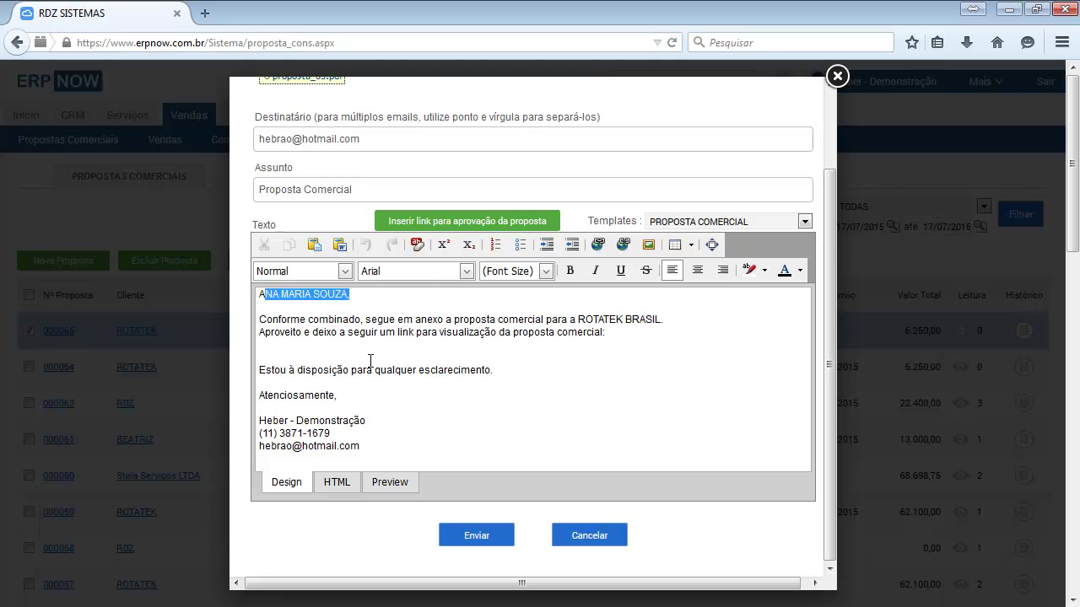
pyautogui.write('na')
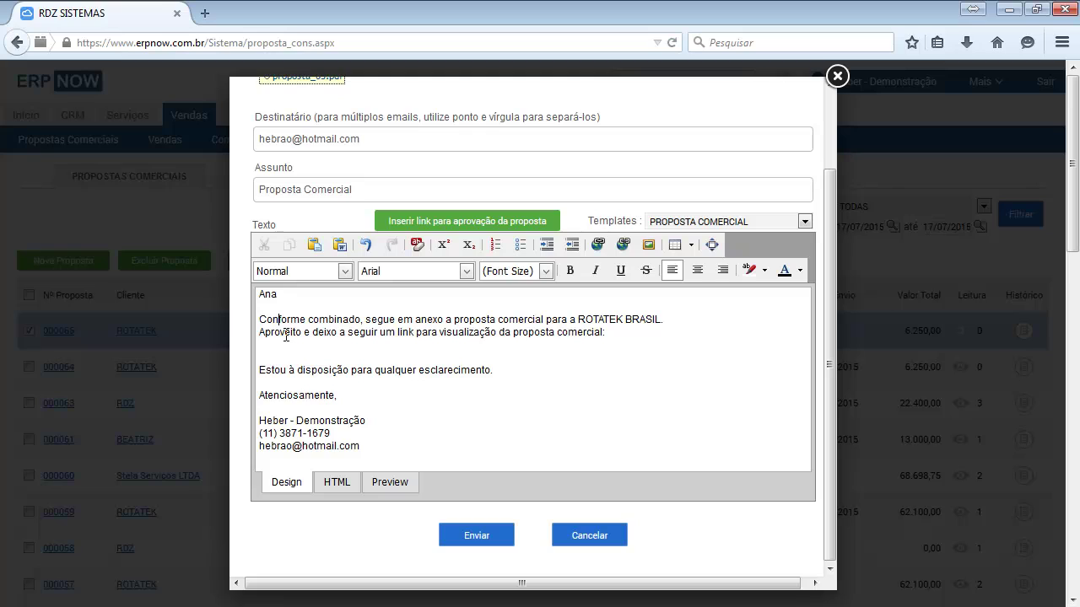
# Add an empty line below the sentence announcing the proposal link and insert the proposal approval link into the email
pyautogui.click(329, 349)
pyautogui.press('Return')
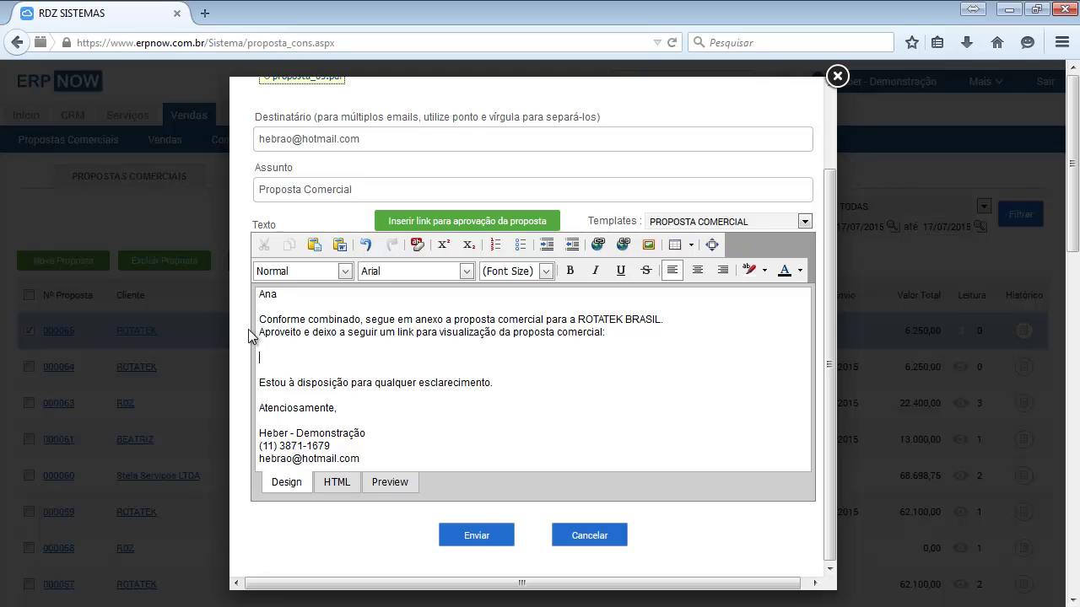
pyautogui.click(400, 227)
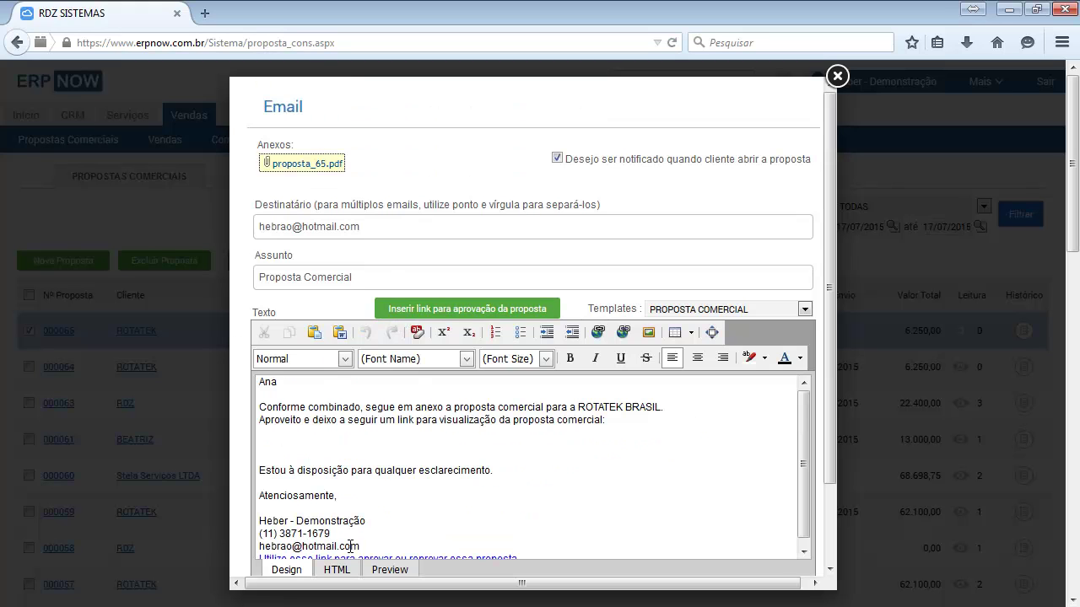
# Move the approval link from the end of the signature to the blank line below the sentence announcing it
pyautogui.scroll(-2, 394, 517)
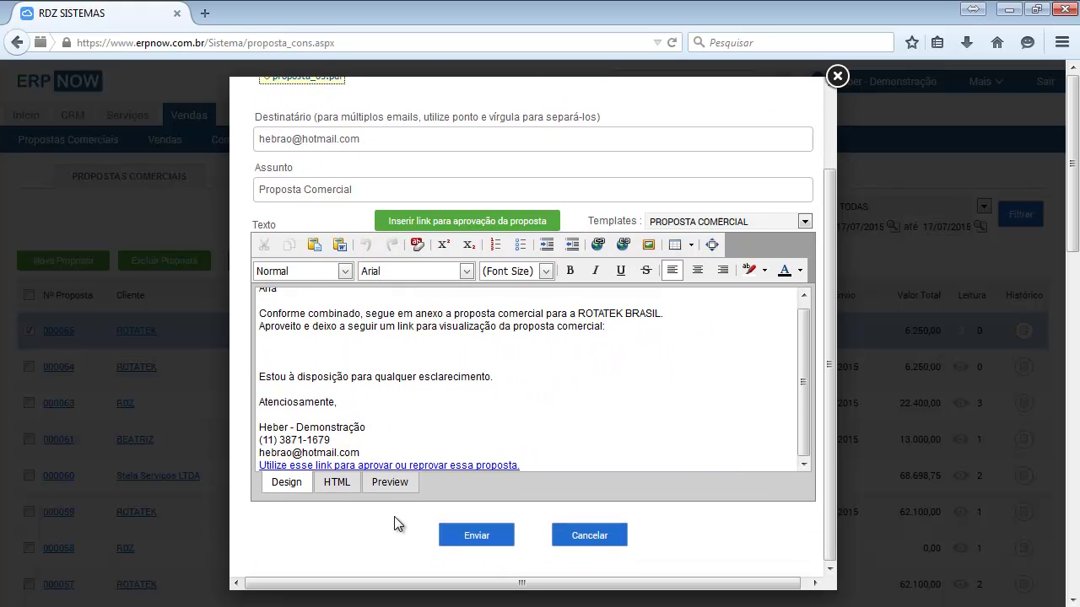
pyautogui.press('Right')
pyautogui.hotkey('shift', 'End')
pyautogui.hotkey('ctrl', 'x')
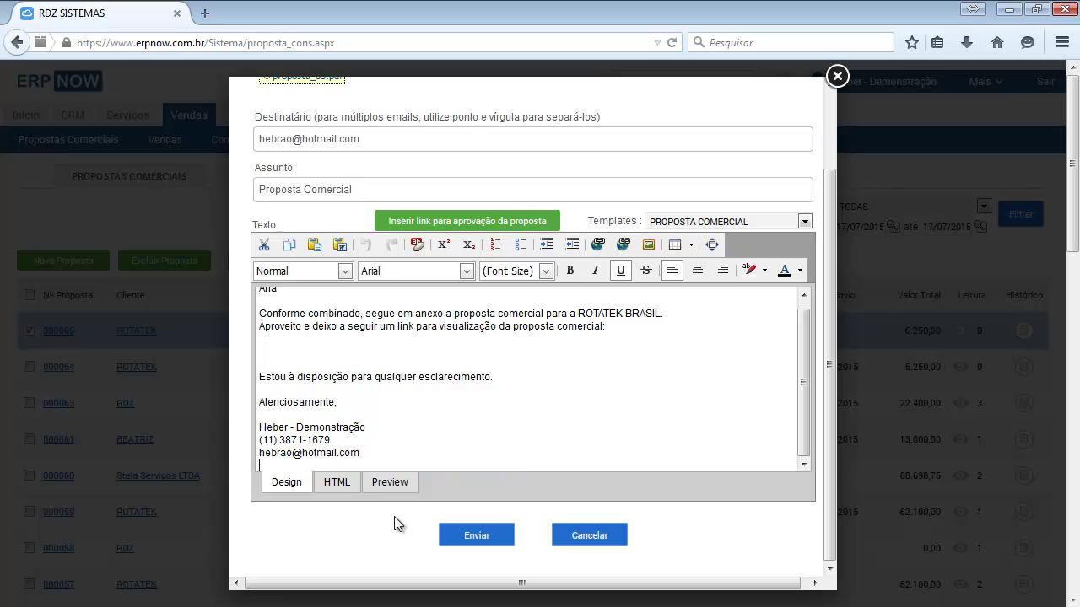
pyautogui.click(294, 349)
pyautogui.hotkey('ctrl', 'v')
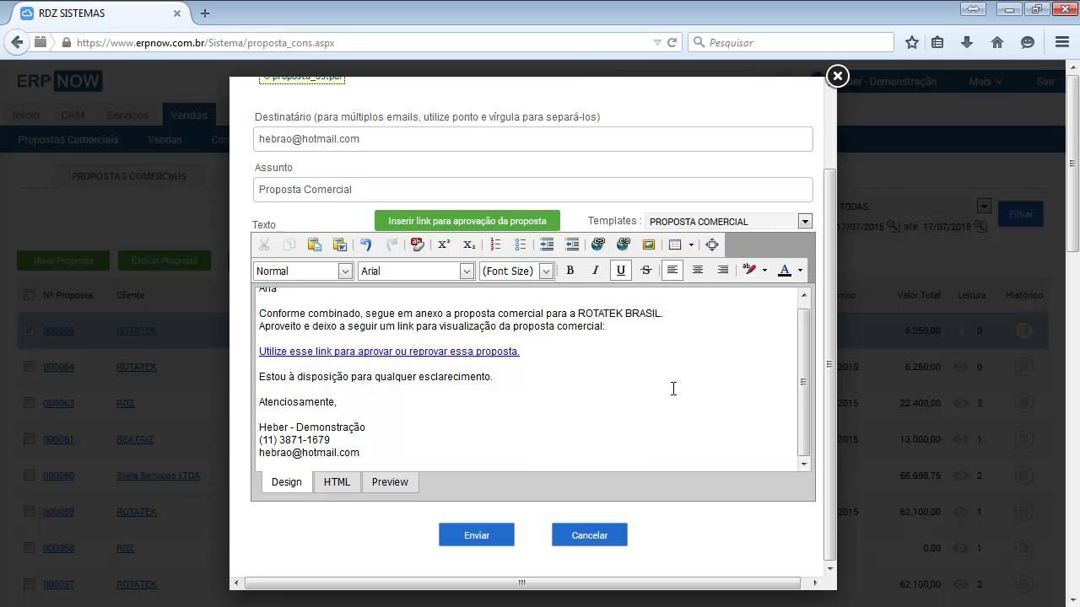
# Review the composed email, including its attachment, read-notification option, recipient, subject and approval link
pyautogui.scroll(1, 673, 389)
pyautogui.moveTo(831, 405); pyautogui.dragTo(834, 371)
pyautogui.click(532, 408)
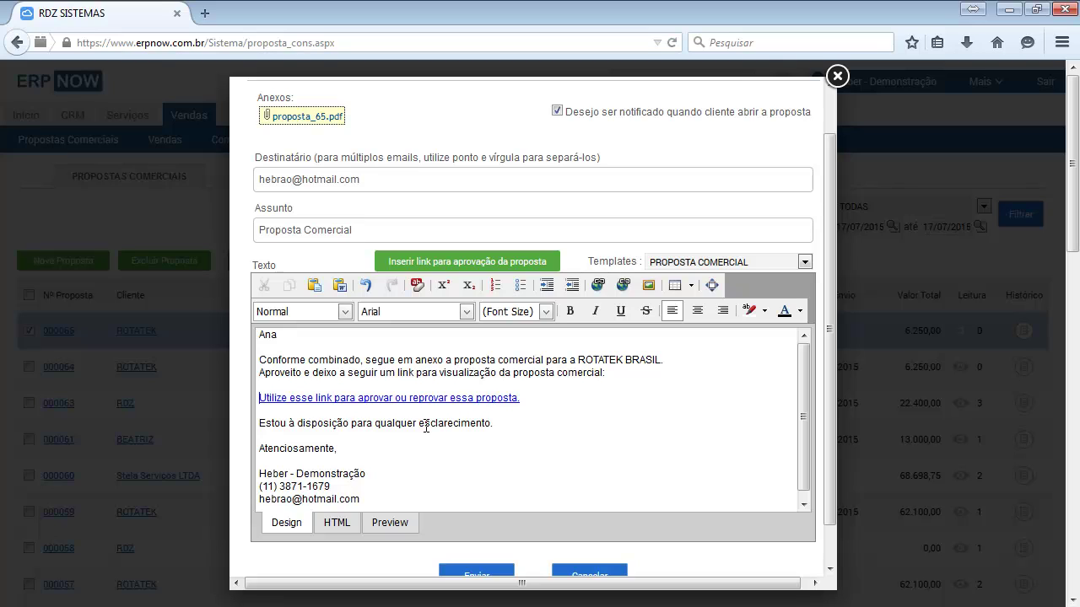
pyautogui.hotkey('shift', 'Home')
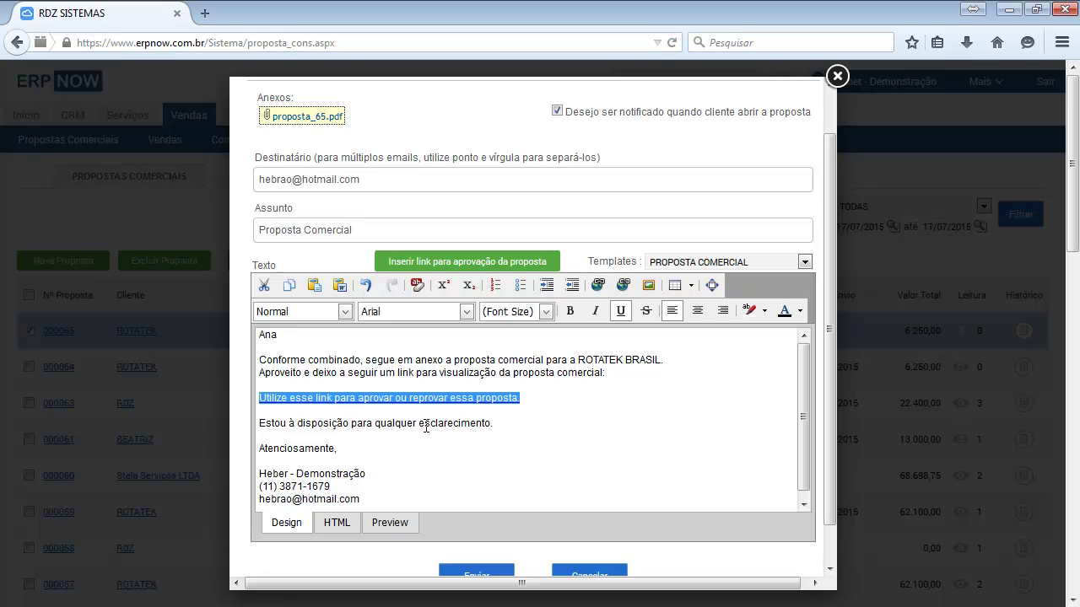
pyautogui.press('Home')
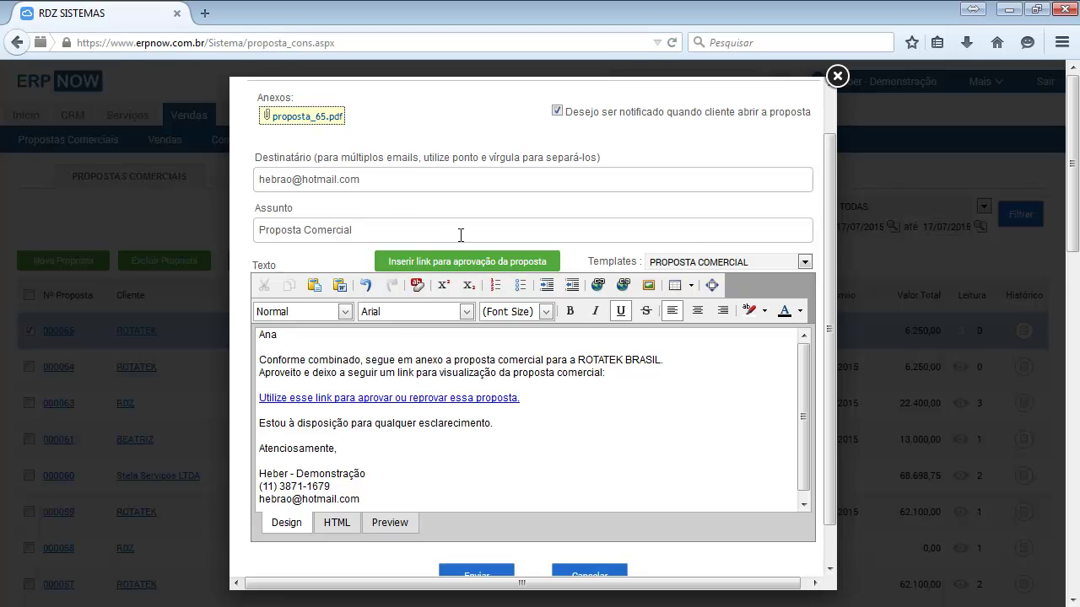
pyautogui.click(356, 415)
pyautogui.moveTo(829, 331); pyautogui.dragTo(835, 285)
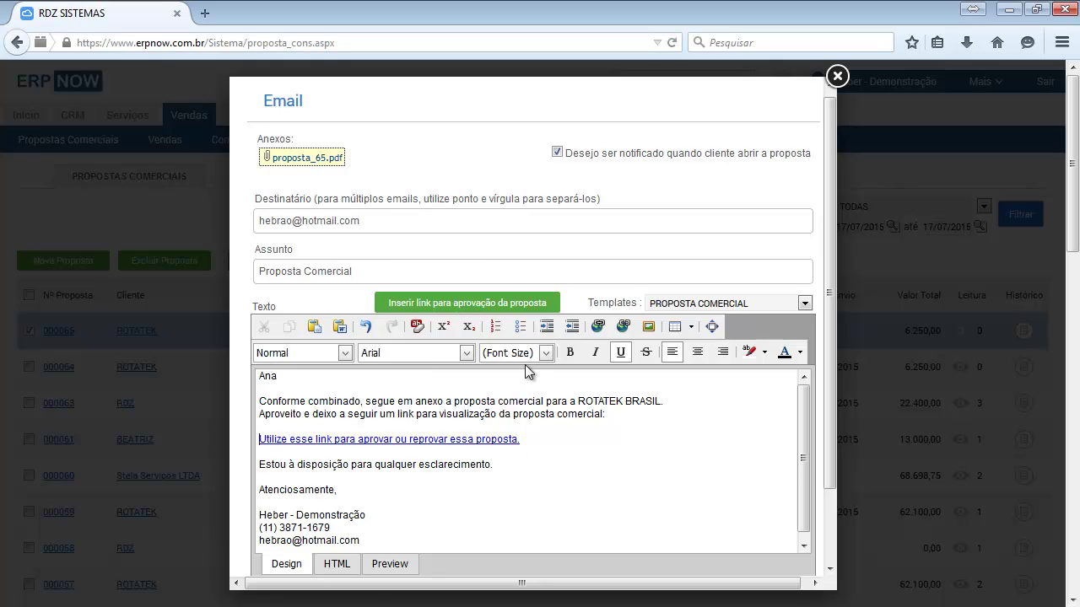
# Send the proposal email and return to the proposals list
pyautogui.scroll(-2, 726, 455)
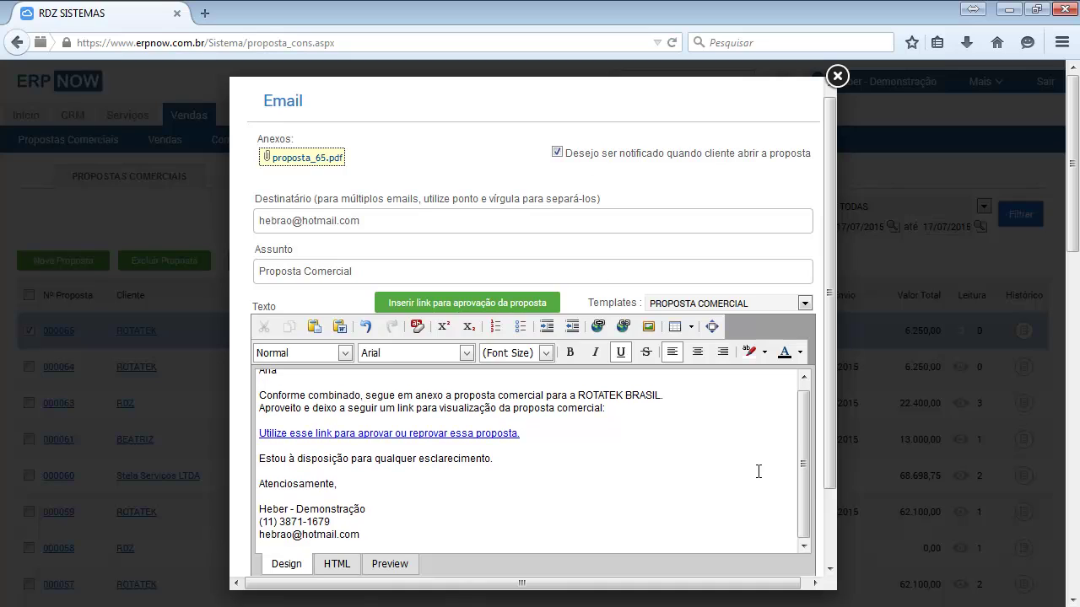
pyautogui.scroll(-2, 829, 489)
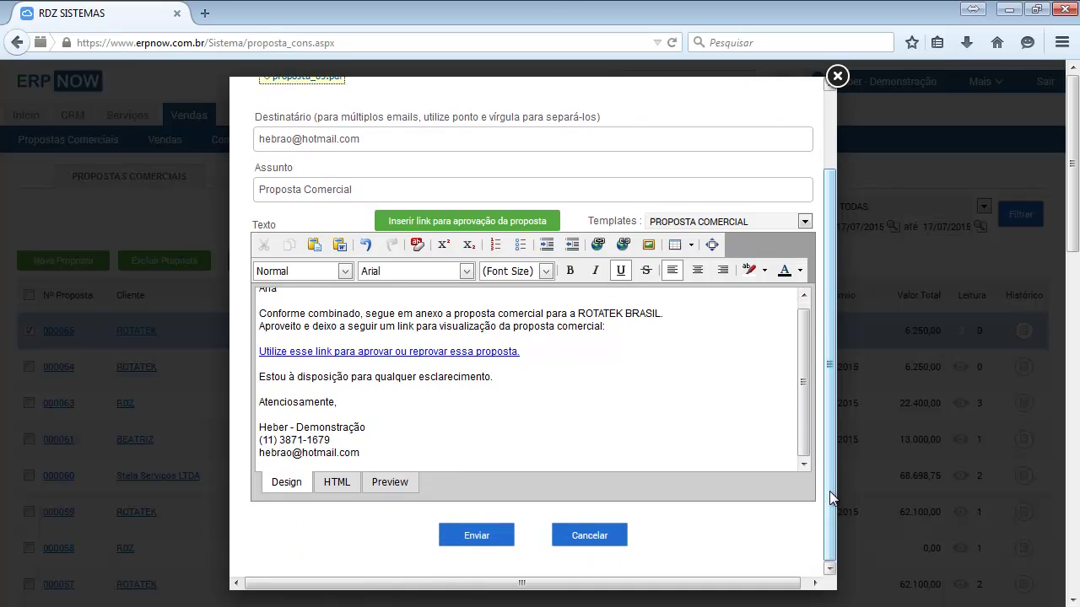
pyautogui.click(475, 540)
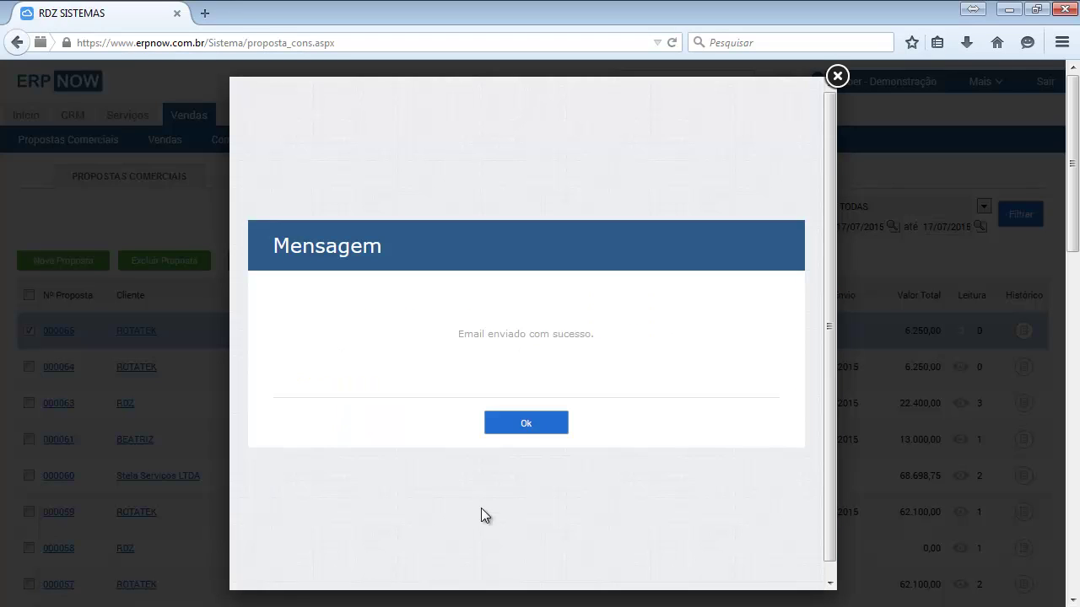
pyautogui.click(526, 424)
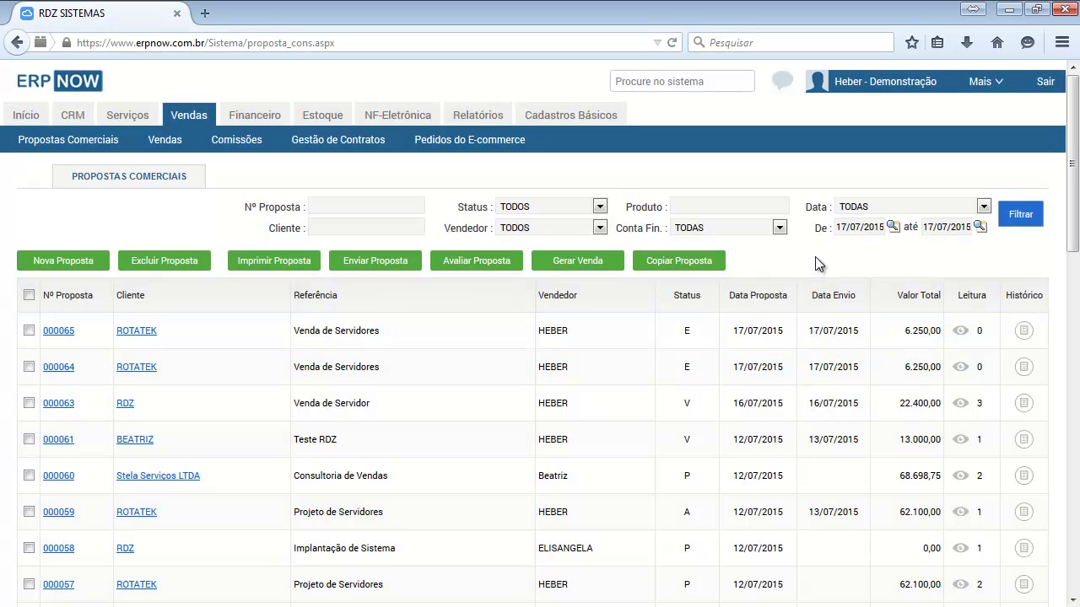
# Select the newest ROTATEK proposal and check its status and sending date
pyautogui.click(29, 331)
pyautogui.doubleClick(699, 332)
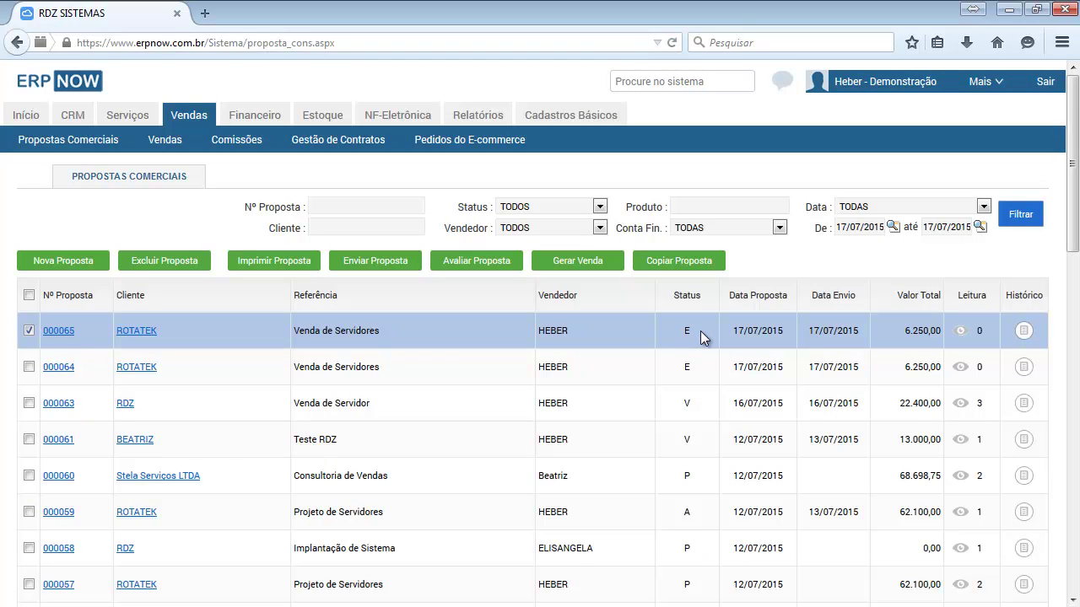
pyautogui.moveTo(815, 335); pyautogui.dragTo(858, 327)
pyautogui.click(860, 327)
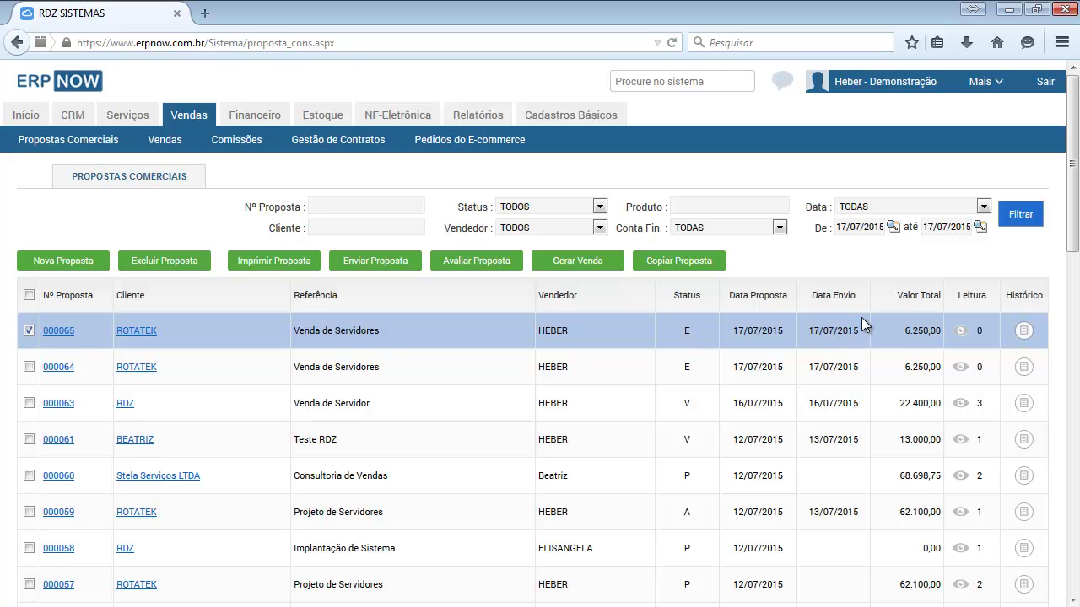
# Examine the newest ROTATEK proposal's history for the email sending entry and its date, and close the history
pyautogui.click(1023, 332)
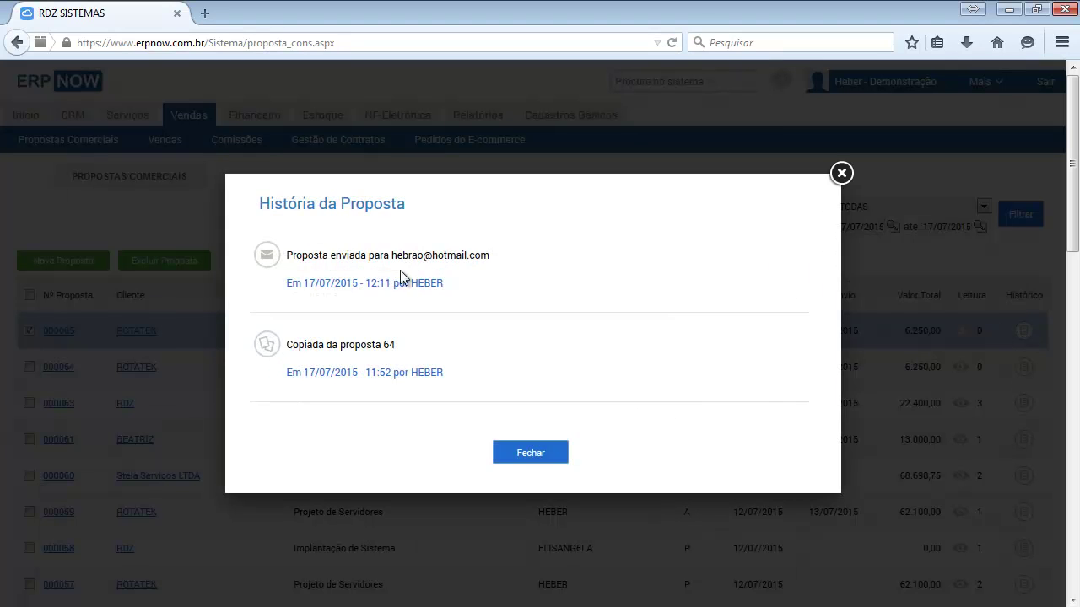
pyautogui.moveTo(285, 255); pyautogui.dragTo(478, 253)
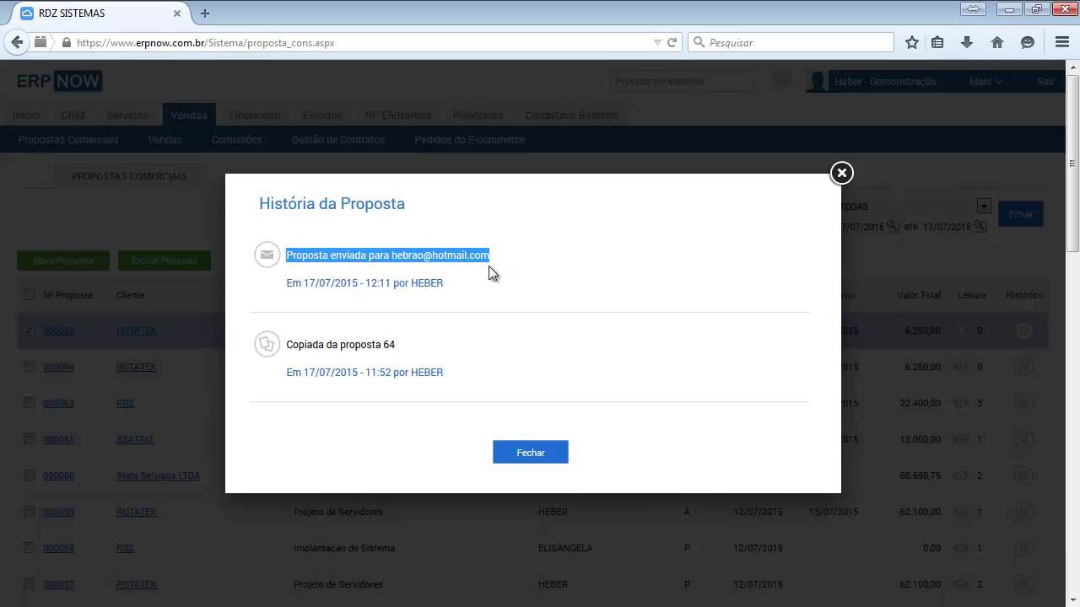
pyautogui.click(490, 266)
pyautogui.moveTo(291, 284); pyautogui.dragTo(486, 279)
pyautogui.click(484, 274)
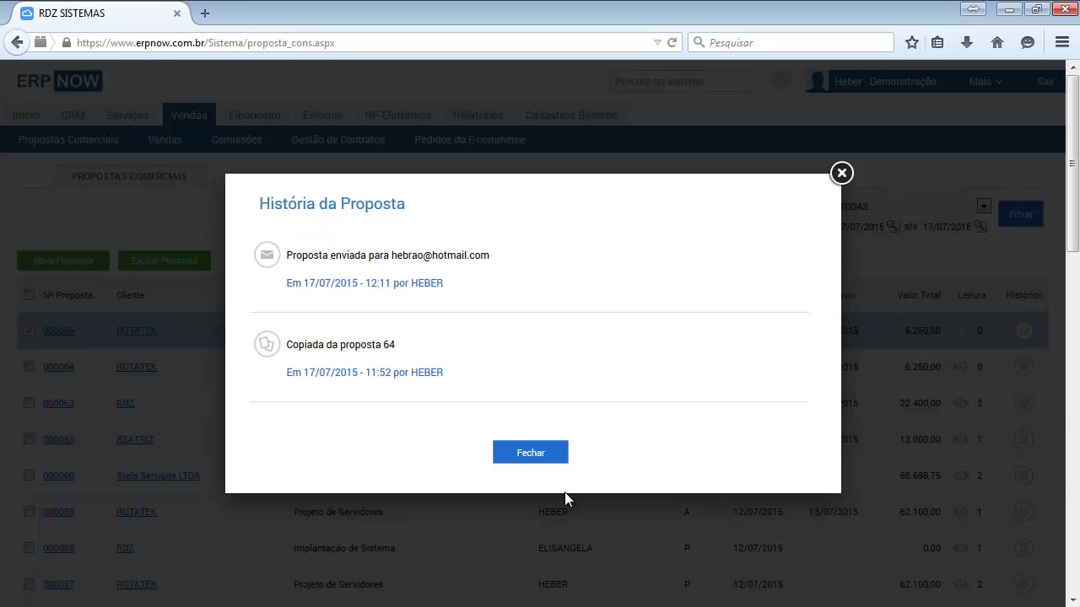
pyautogui.click(543, 456)
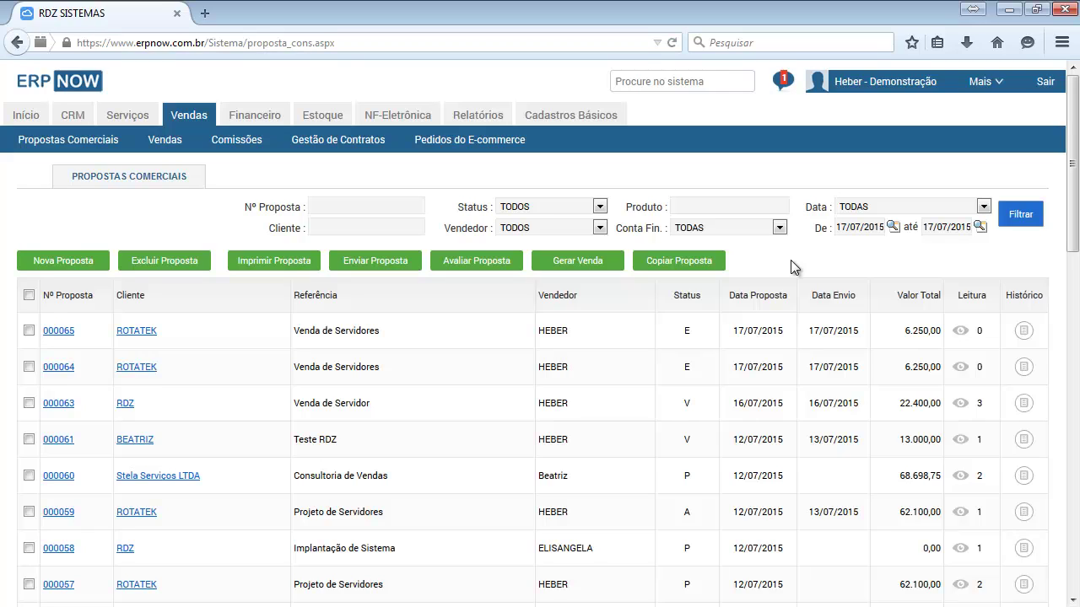
# Read the new notification, and refresh the proposals list to check the newest ROTATEK proposal's read count
pyautogui.click(783, 84)
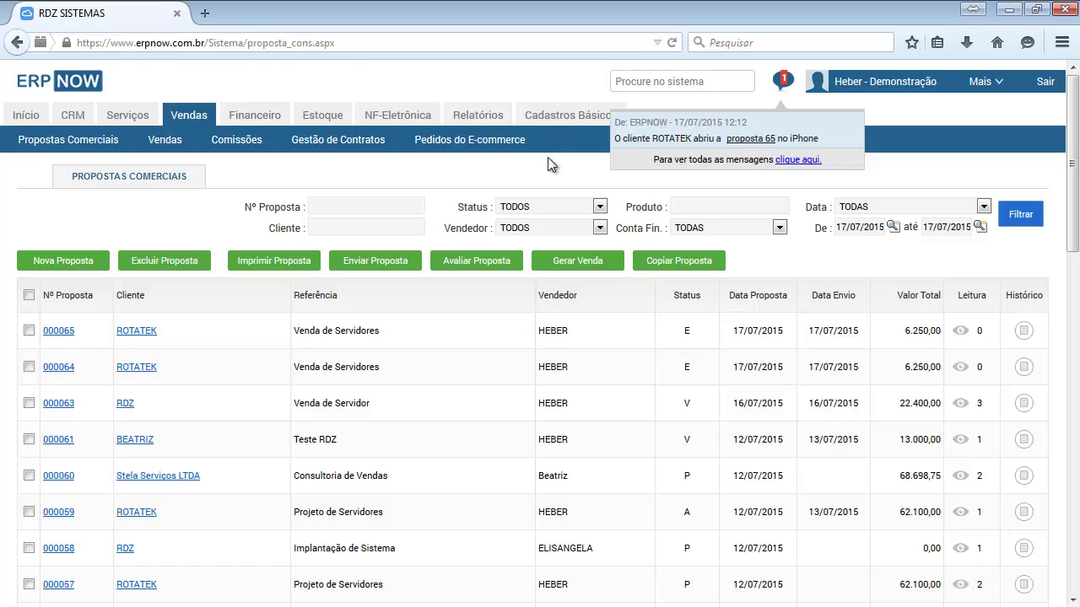
pyautogui.click(1020, 218)
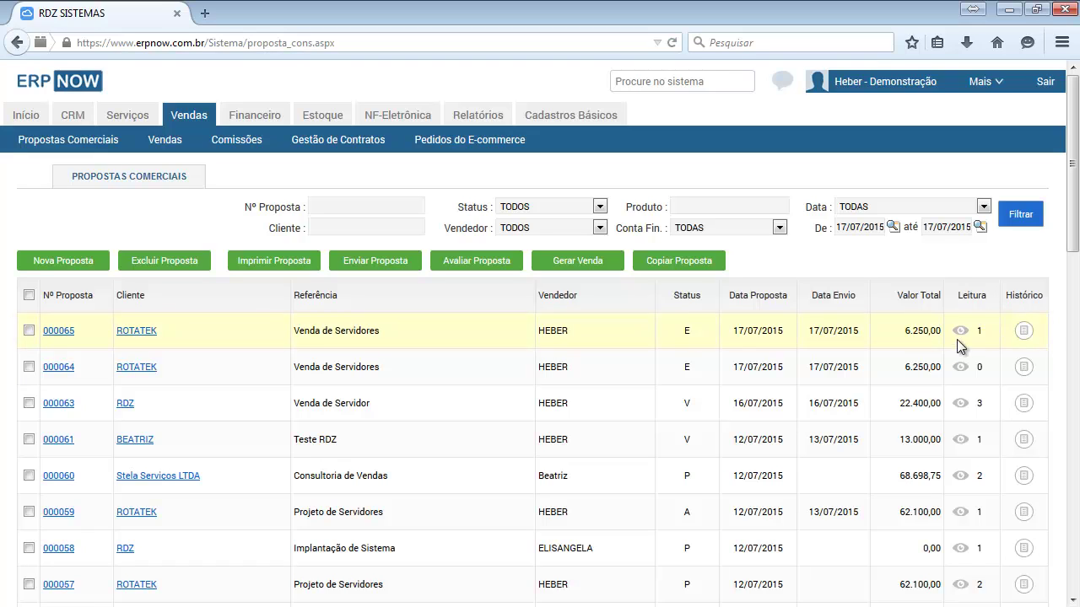
pyautogui.click(28, 331)
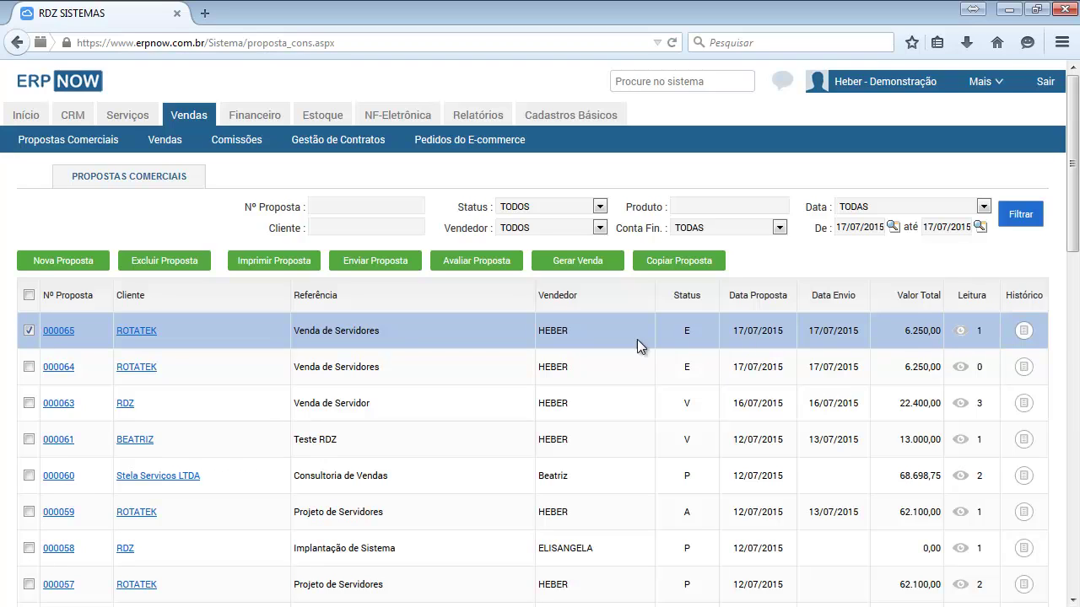
pyautogui.click(31, 335)
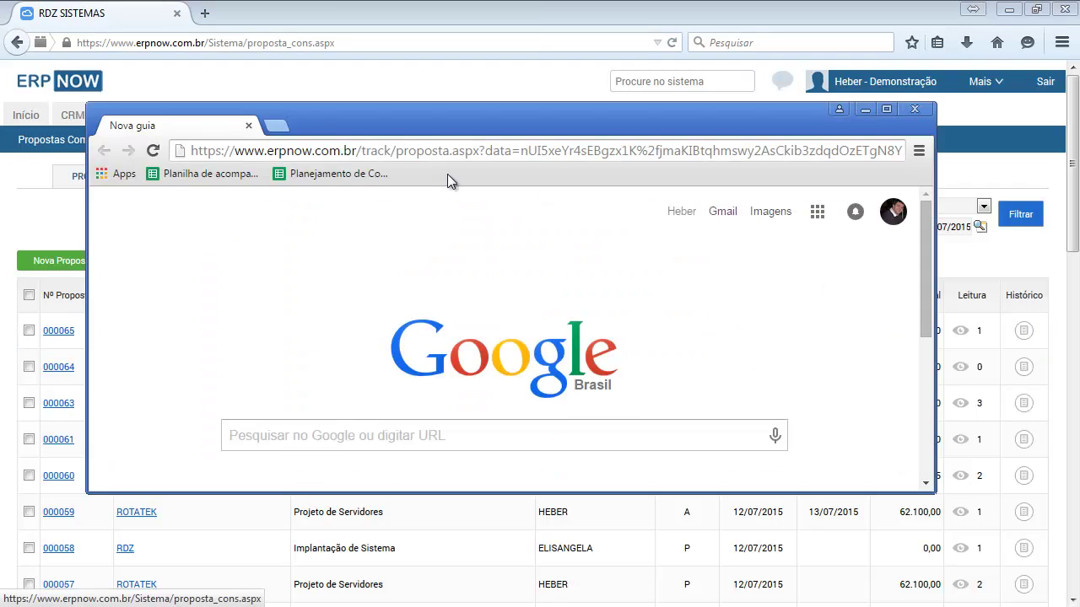
# Load the proposal's online tracking link in the Chrome window and maximize the window
pyautogui.click(458, 157)
pyautogui.press('Return')
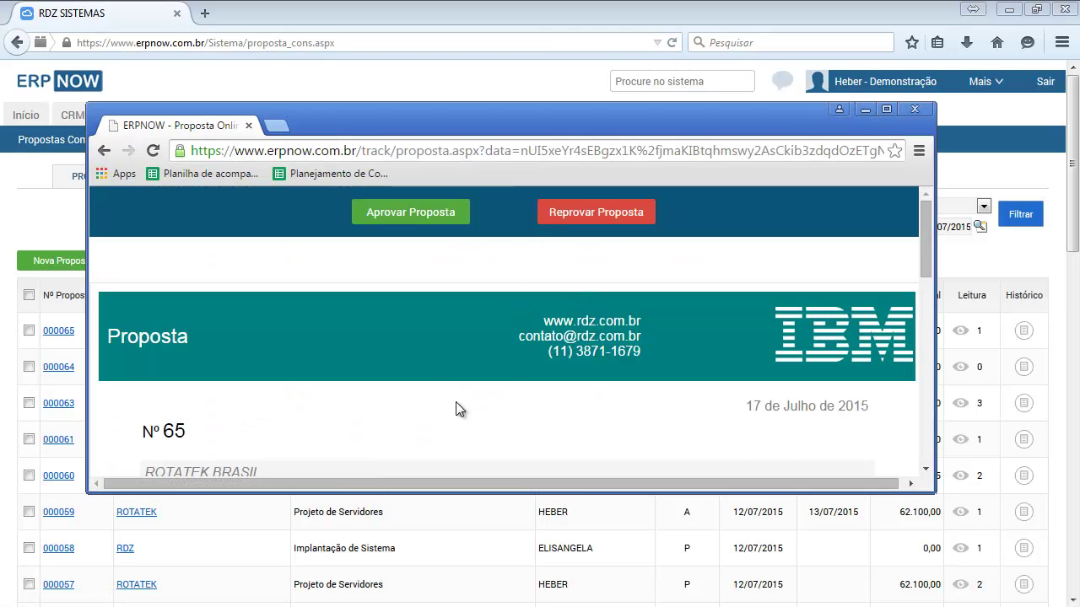
pyautogui.click(888, 108)
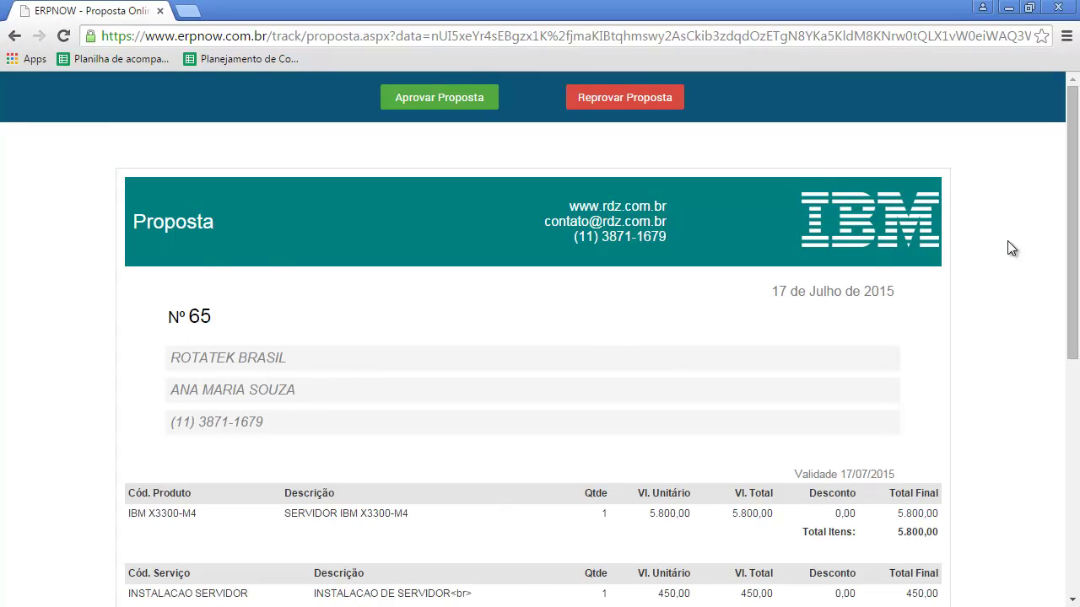
# Look through the online proposal as the client and approve it
pyautogui.scroll(-1, 1007, 241)
pyautogui.scroll(1, 1007, 240)
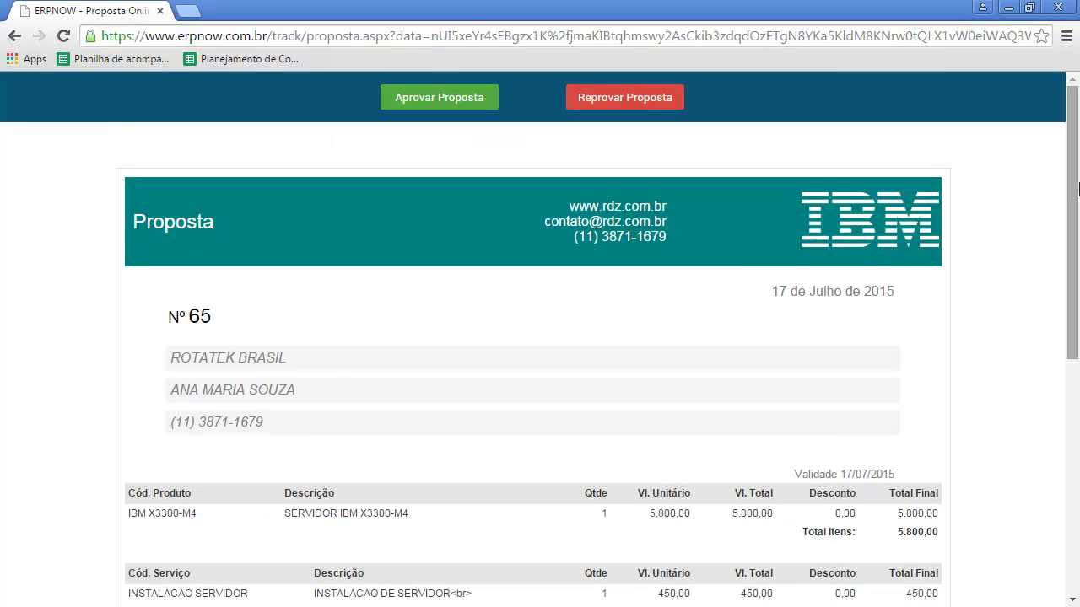
pyautogui.scroll(-1, 1078, 194)
pyautogui.moveTo(1077, 211)
pyautogui.mouseDown()
pyautogui.moveTo(1068, 432)
pyautogui.moveTo(1076, 152)
pyautogui.moveTo(1077, 406)
pyautogui.moveTo(1077, 167)
pyautogui.mouseUp()
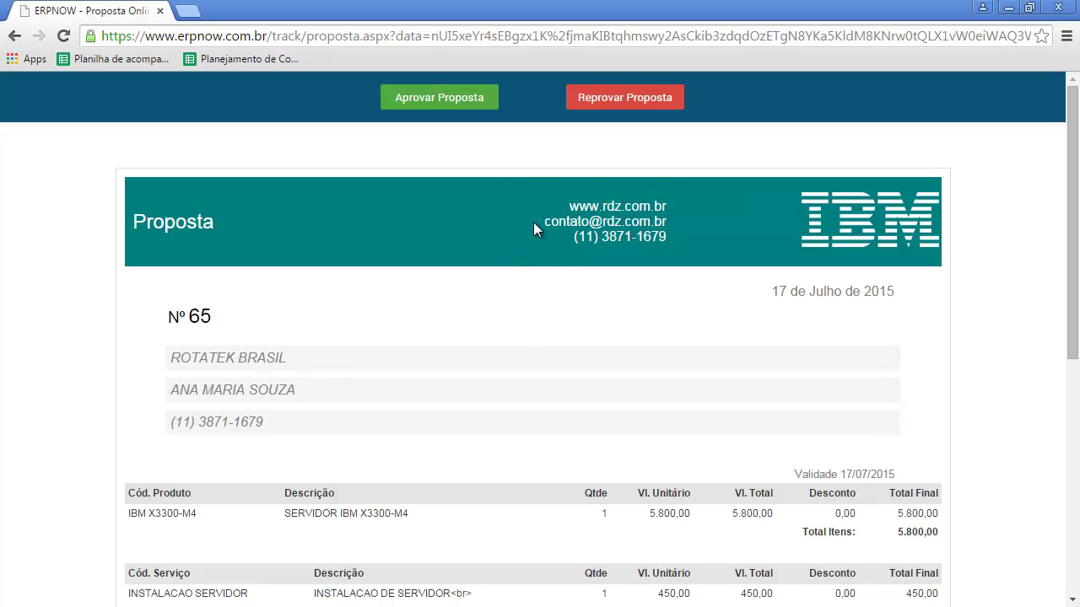
pyautogui.click(445, 103)
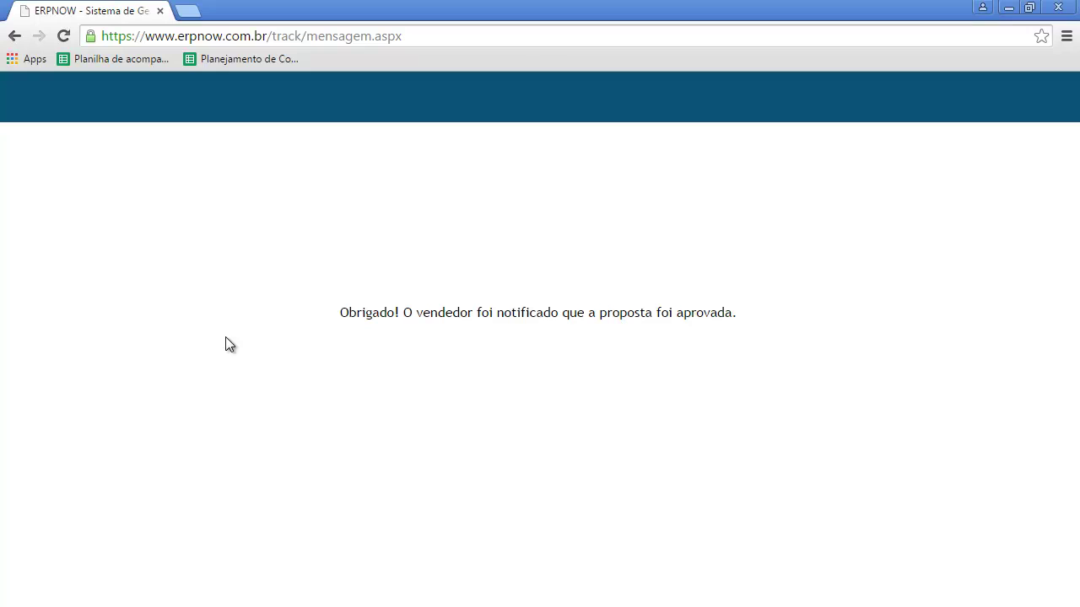
# Close the client's browser window, read the new notifications in ERPNOW, and refresh the proposals list
pyautogui.click(1058, 7)
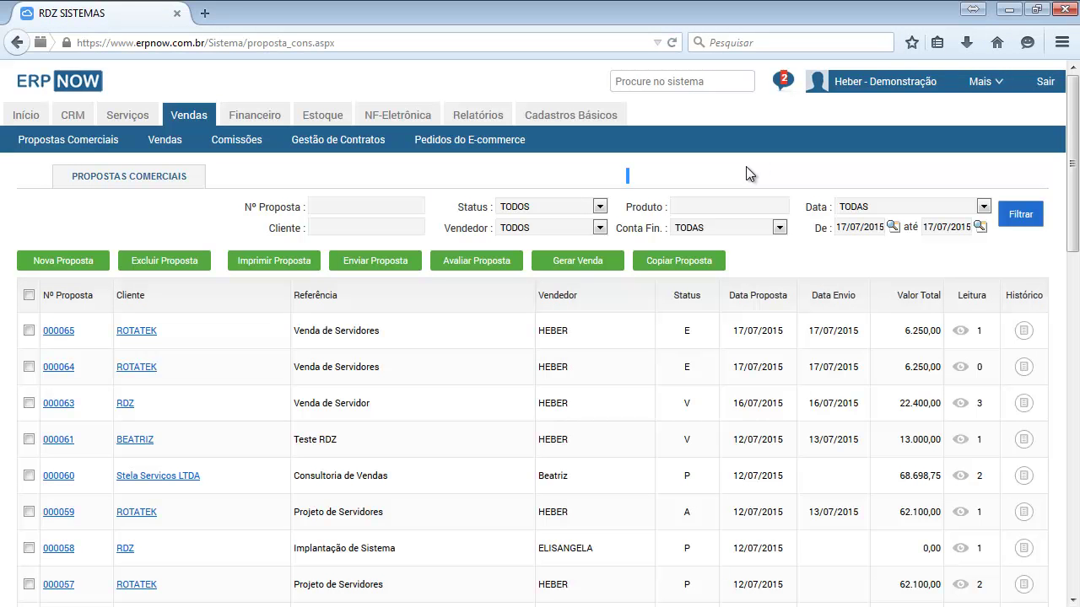
pyautogui.click(783, 84)
pyautogui.click(1020, 218)
# Check the newest ROTATEK proposal's read count and inspect its status and follow-up date in the proposal form, closing it unchanged
pyautogui.moveTo(983, 332); pyautogui.dragTo(975, 335)
pyautogui.click(135, 331)
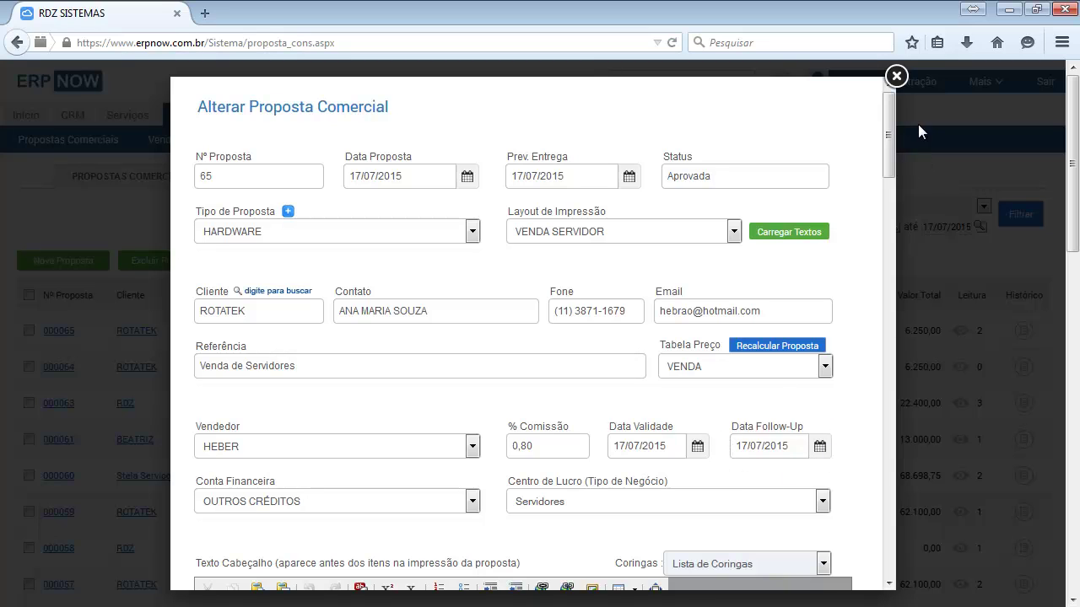
pyautogui.click(896, 76)
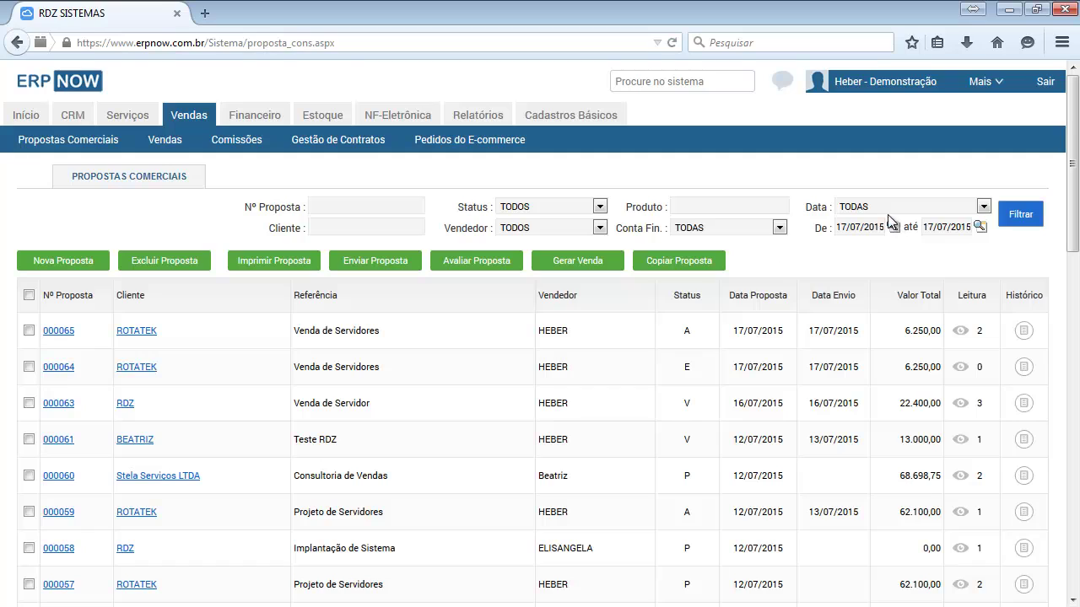
# Filter the proposals by follow-up date (DATA FUP) for 17/07/2015
pyautogui.click(865, 205)
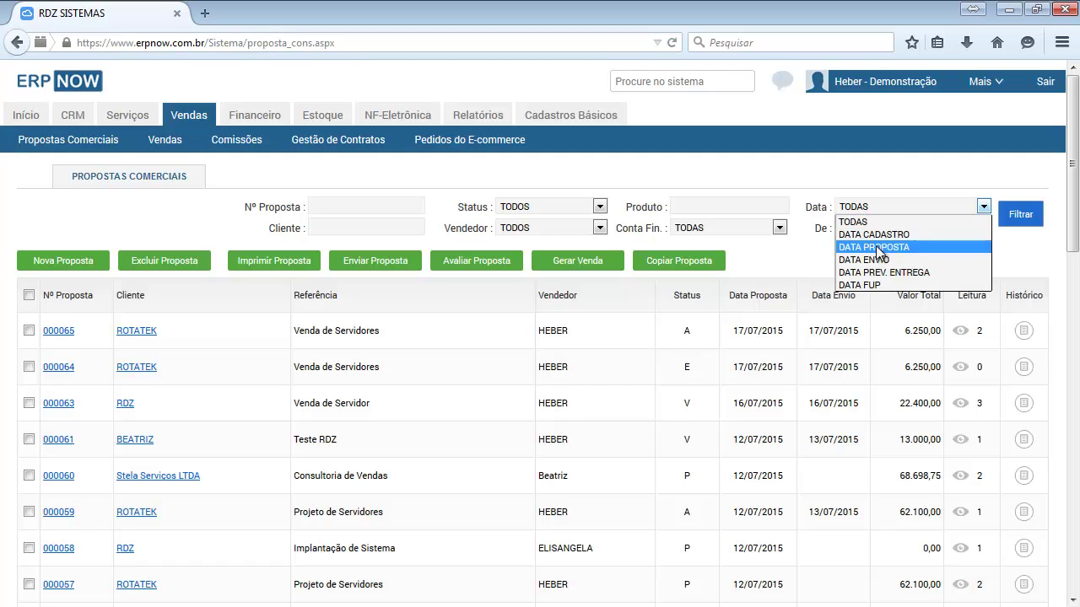
pyautogui.click(870, 284)
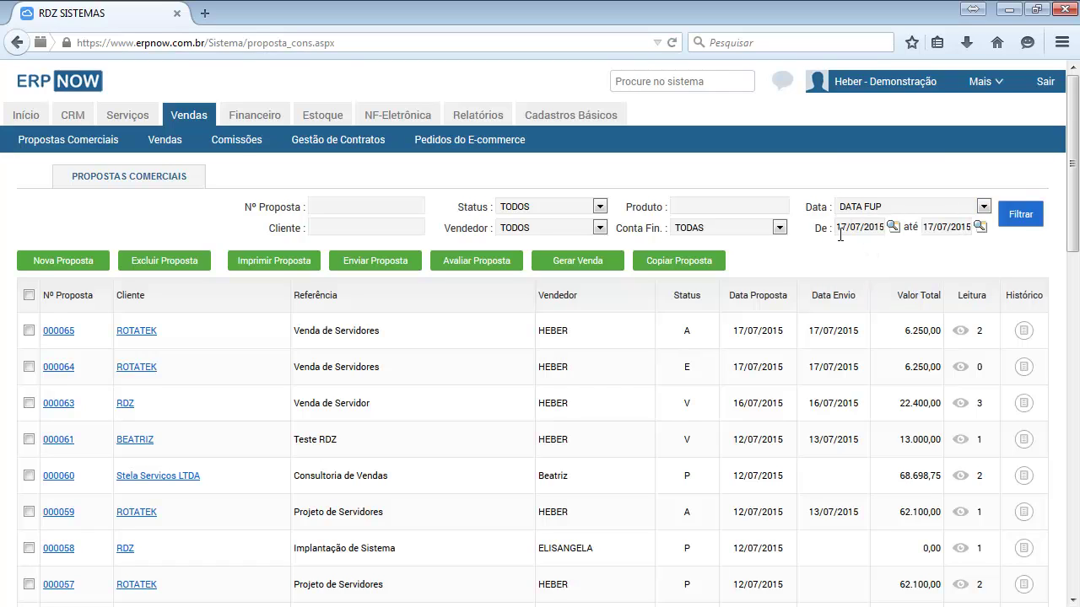
pyautogui.click(1021, 214)
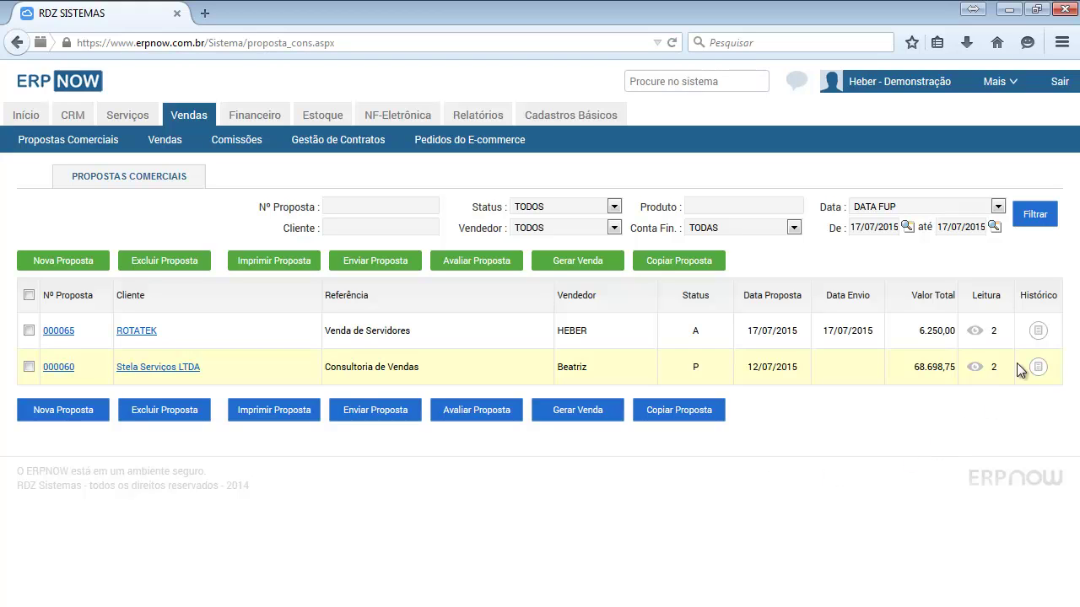
# Review the ROTATEK proposal's history from its copying through sending and reading to approval, and close the history
pyautogui.click(1037, 332)
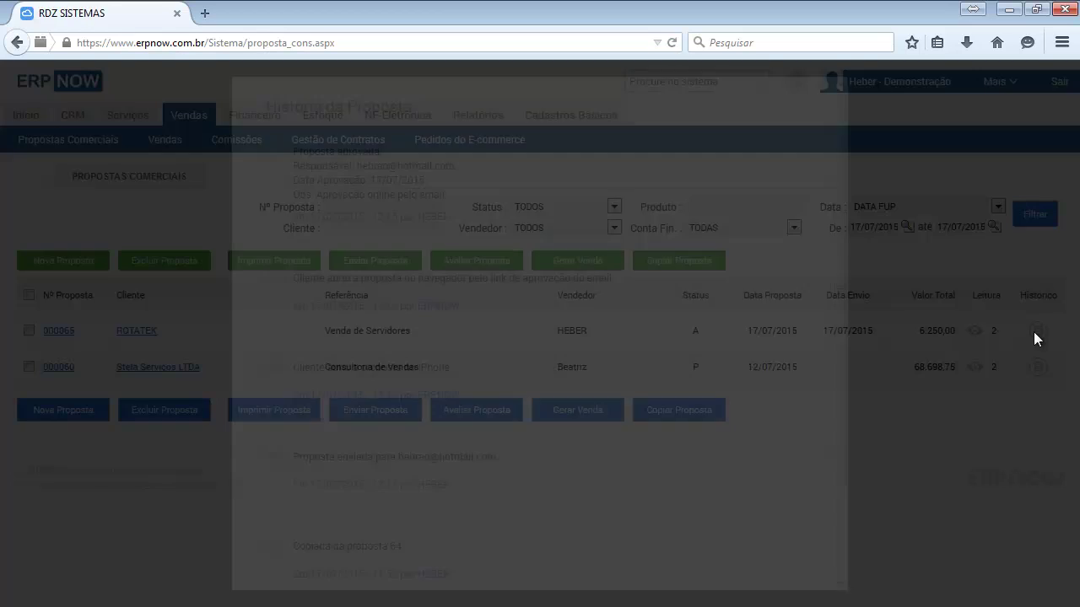
pyautogui.scroll(-3, 479, 304)
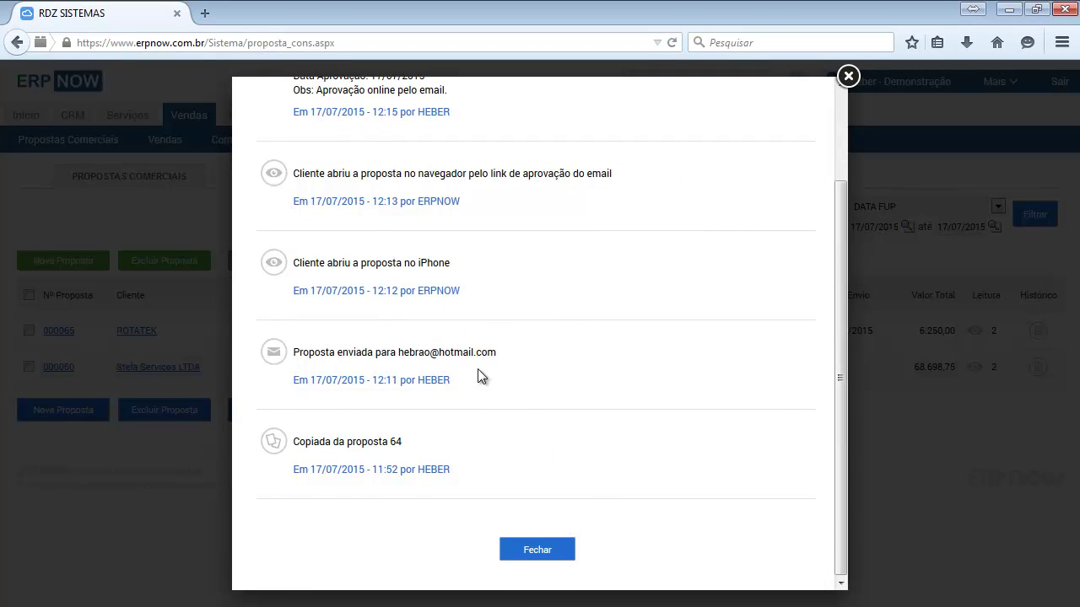
pyautogui.click(543, 557)
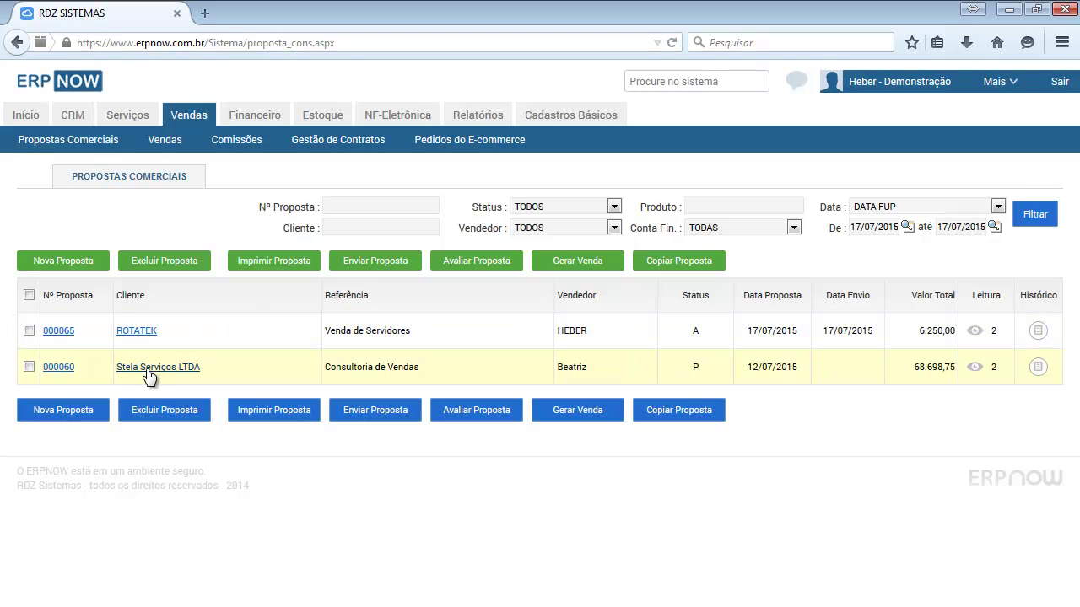
# Approve the Stela Serviços LTDA proposal with date 17/07/2015, entering the responsible person's name and leaving the note empty
pyautogui.click(29, 367)
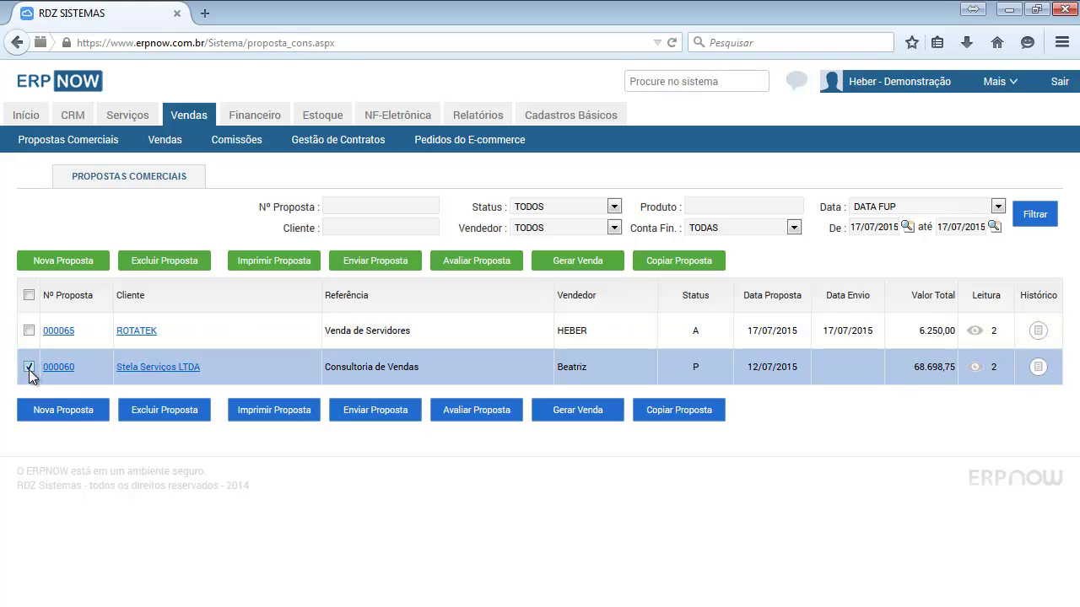
pyautogui.click(474, 412)
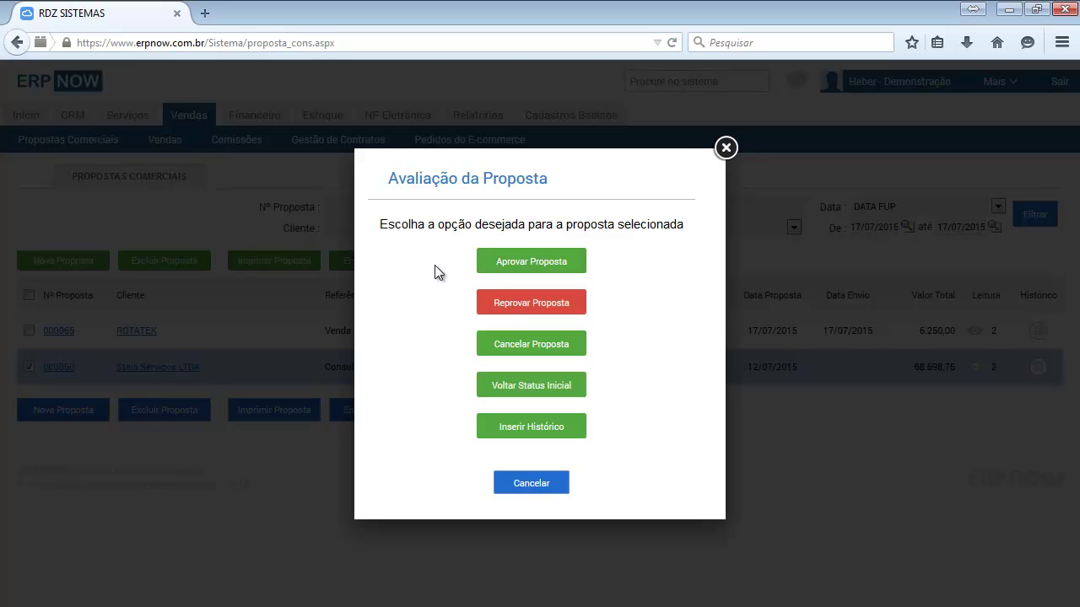
pyautogui.click(515, 268)
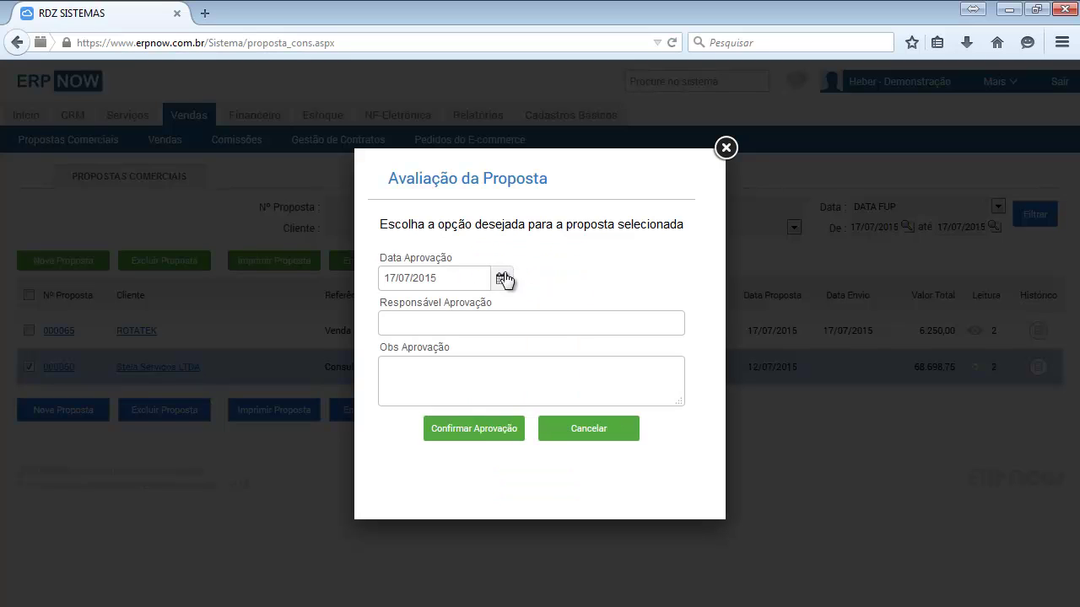
pyautogui.click(421, 327)
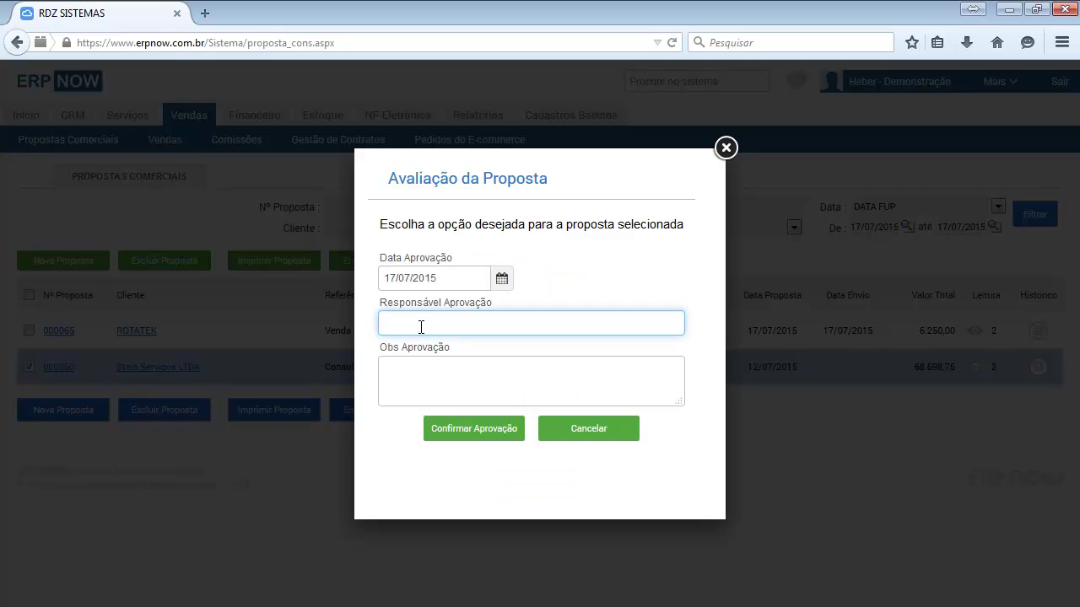
pyautogui.write('Heber')
pyautogui.click(409, 374)
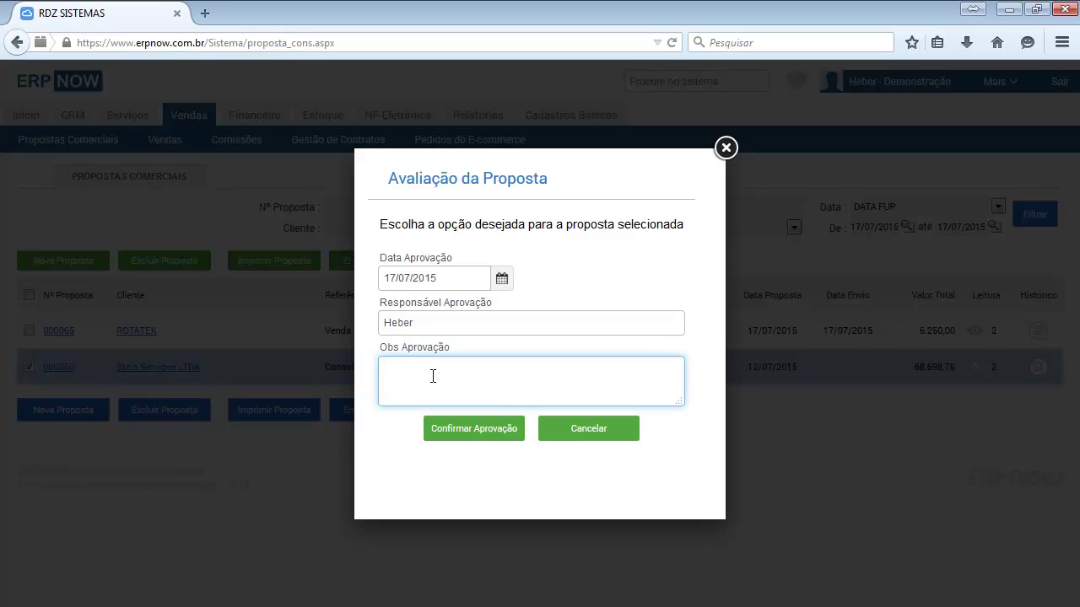
pyautogui.click(472, 434)
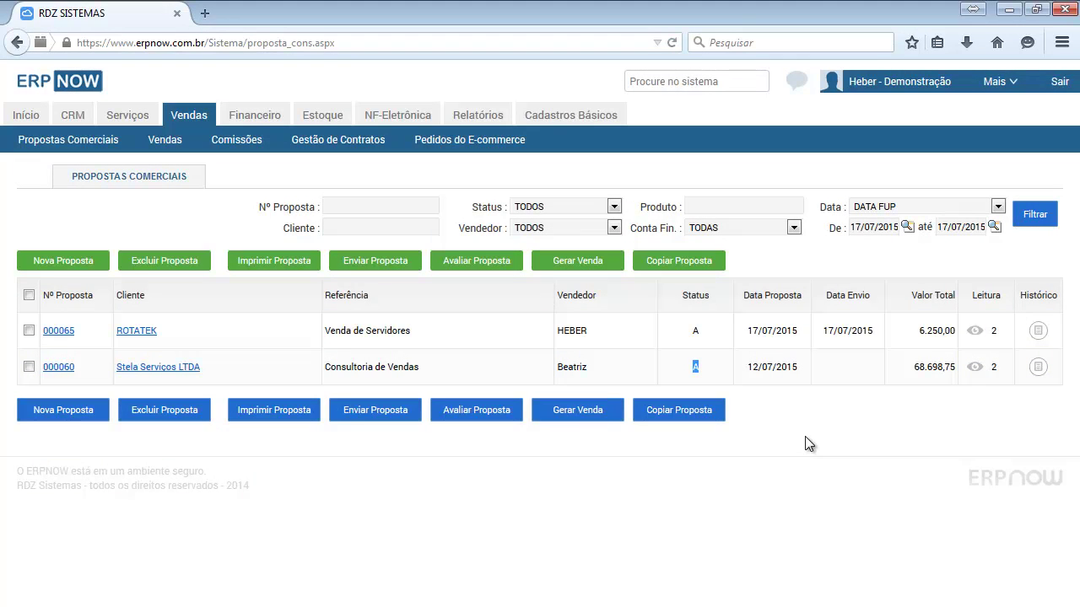
# Start rejecting the Stela Serviços LTDA proposal with date 17/07/2015 and enter the name of the person responsible for the rejection
pyautogui.click(28, 367)
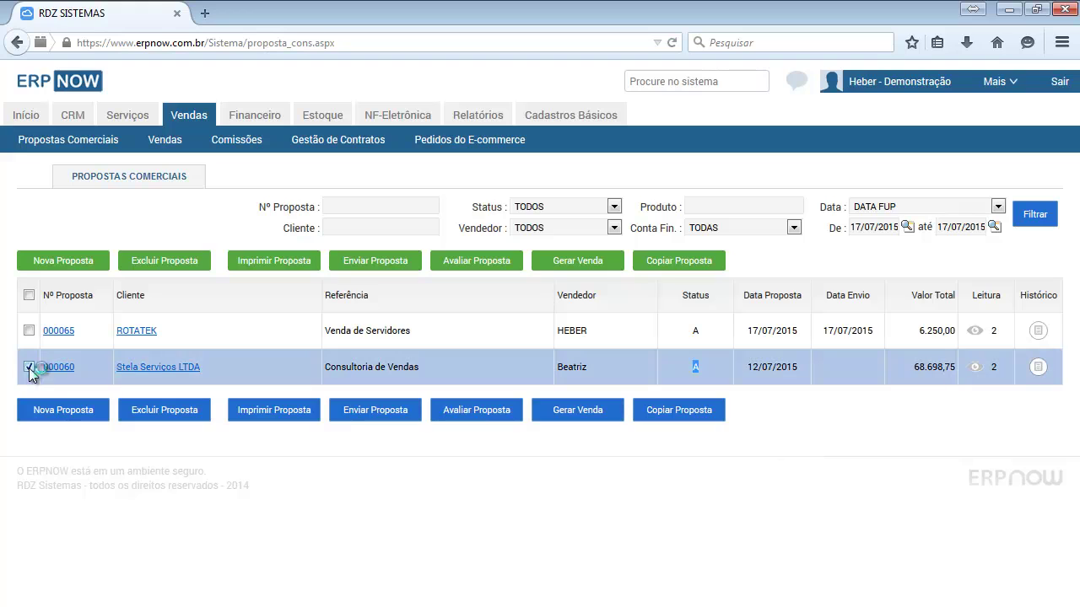
pyautogui.click(485, 267)
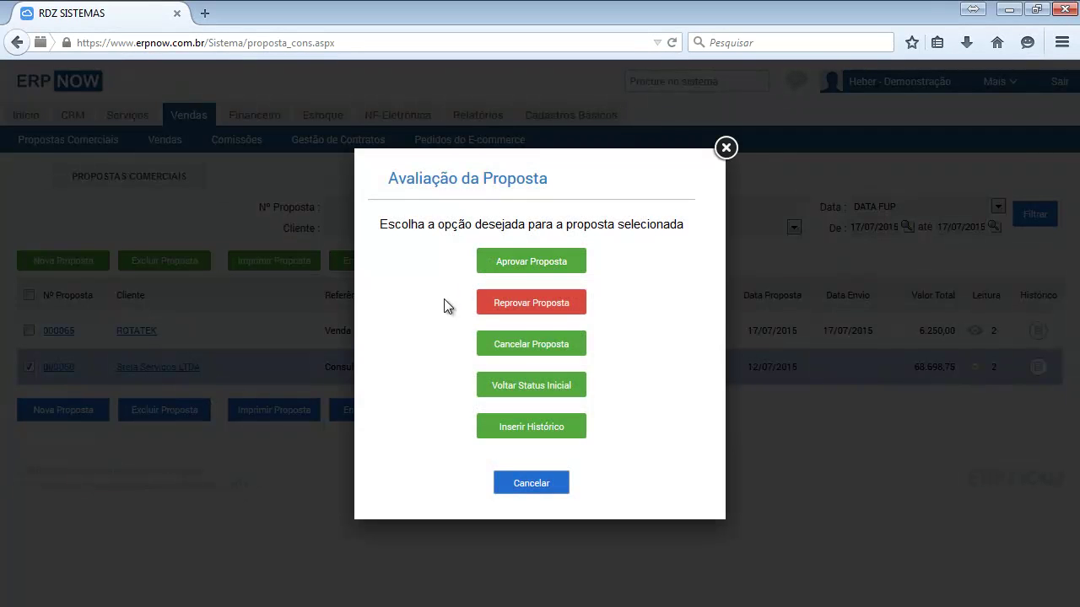
pyautogui.click(518, 308)
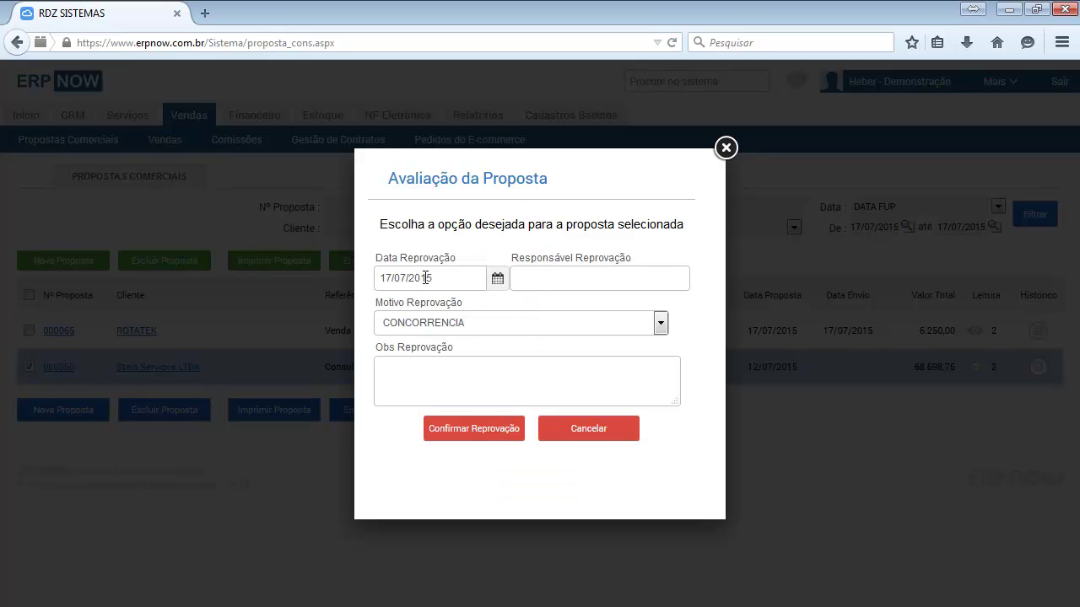
pyautogui.click(573, 280)
pyautogui.write('Heber')
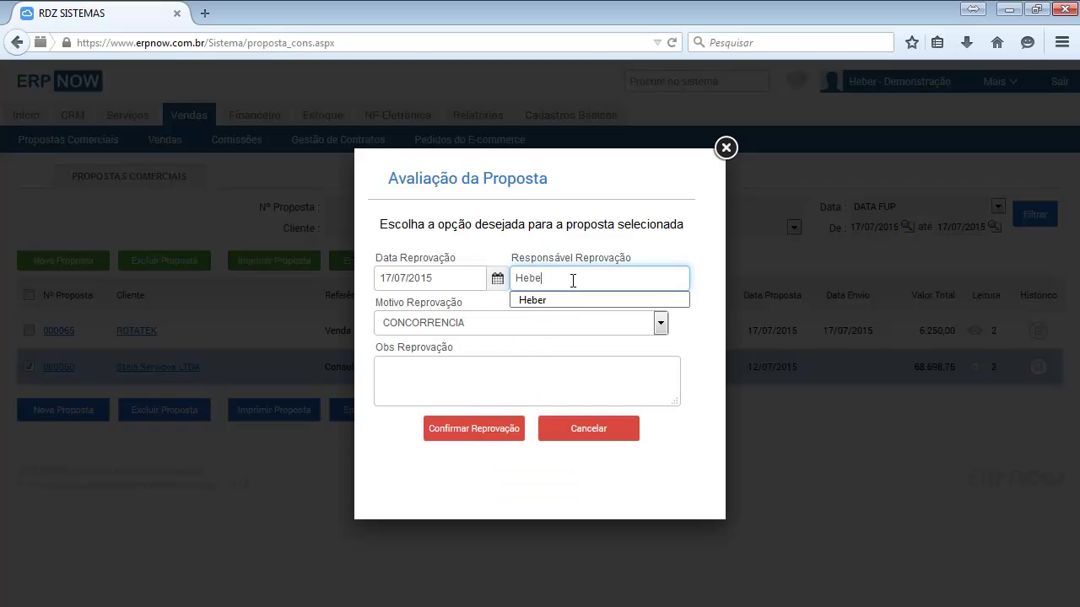
pyautogui.click(519, 300)
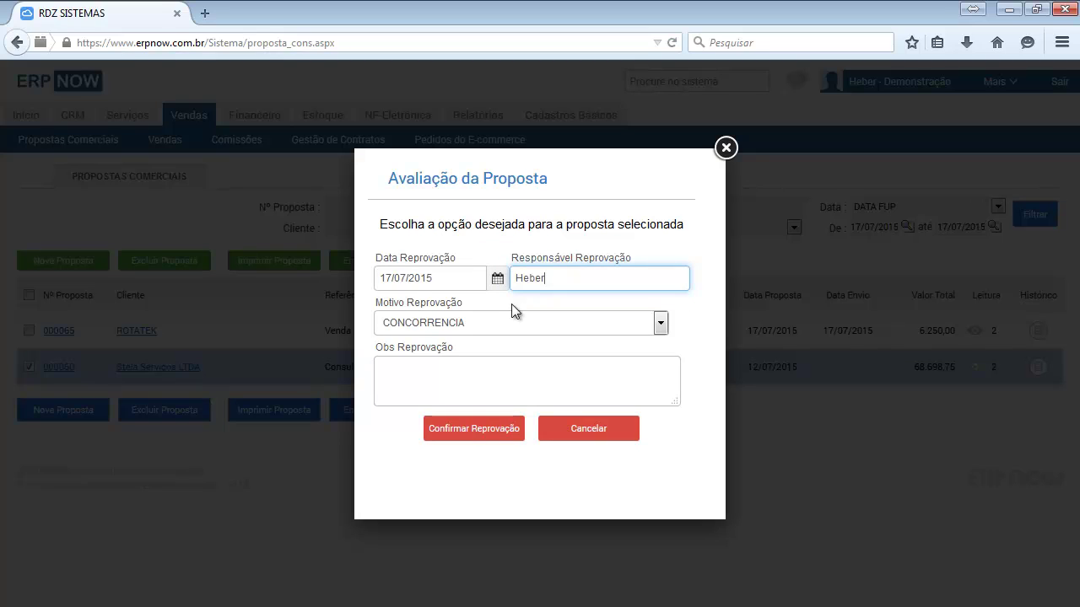
pyautogui.click(378, 305)
pyautogui.moveTo(378, 305); pyautogui.dragTo(464, 304)
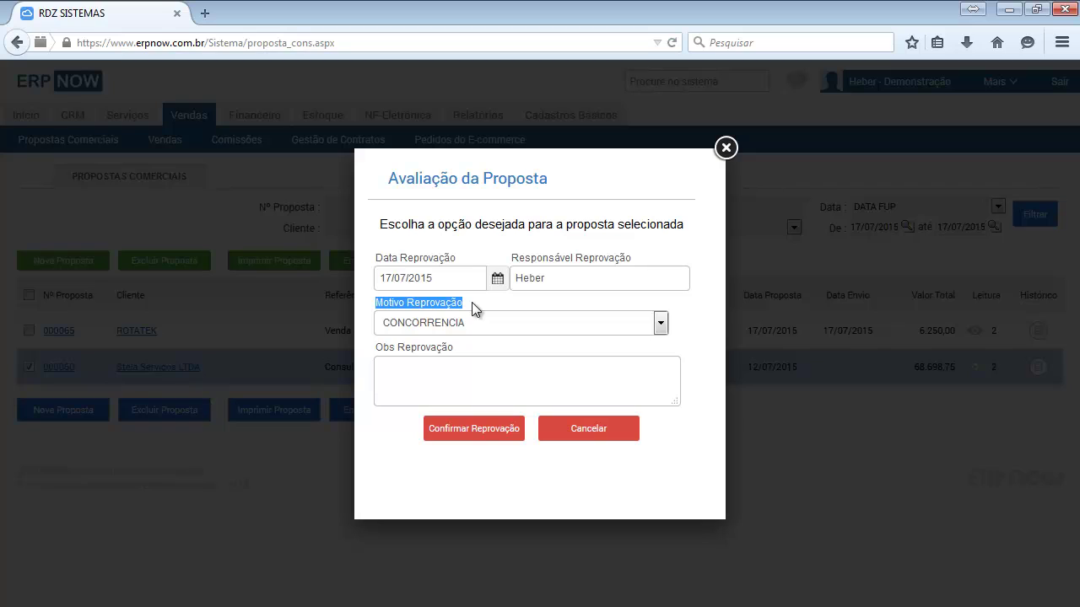
pyautogui.click(472, 302)
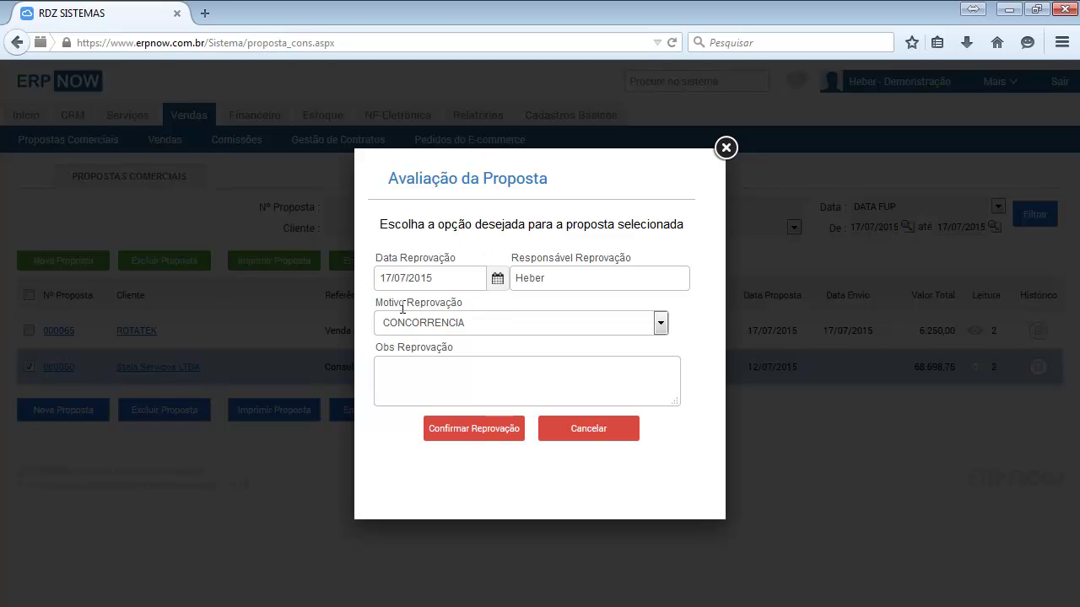
# Set the rejection reason to FORMA DE PAGTO, add the note "Cliente gostaria de pagar em 5x.", and confirm the rejection
pyautogui.click(470, 322)
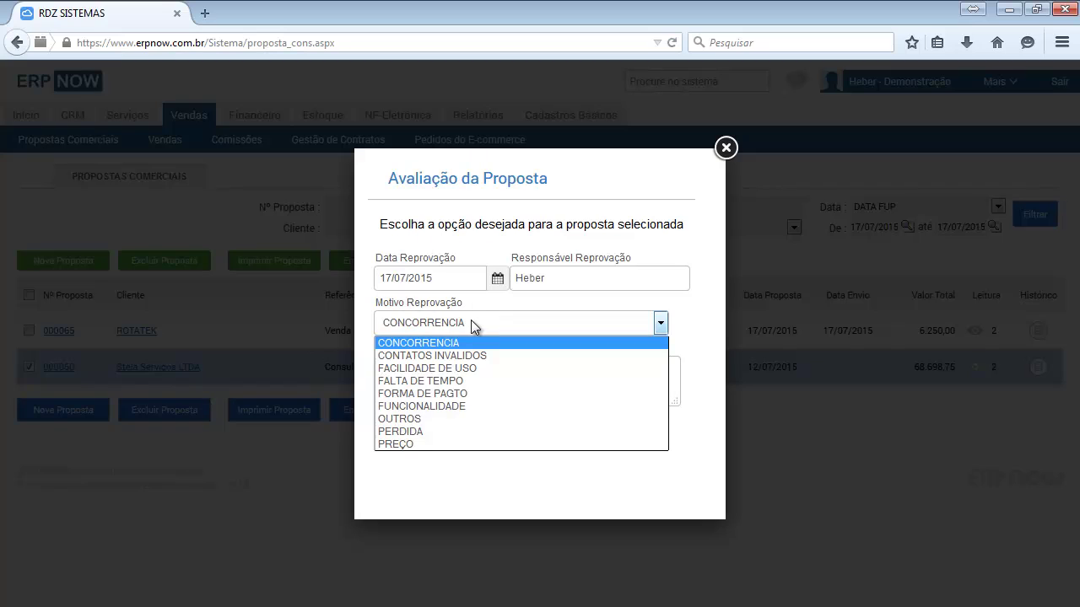
pyautogui.click(443, 393)
pyautogui.click(400, 378)
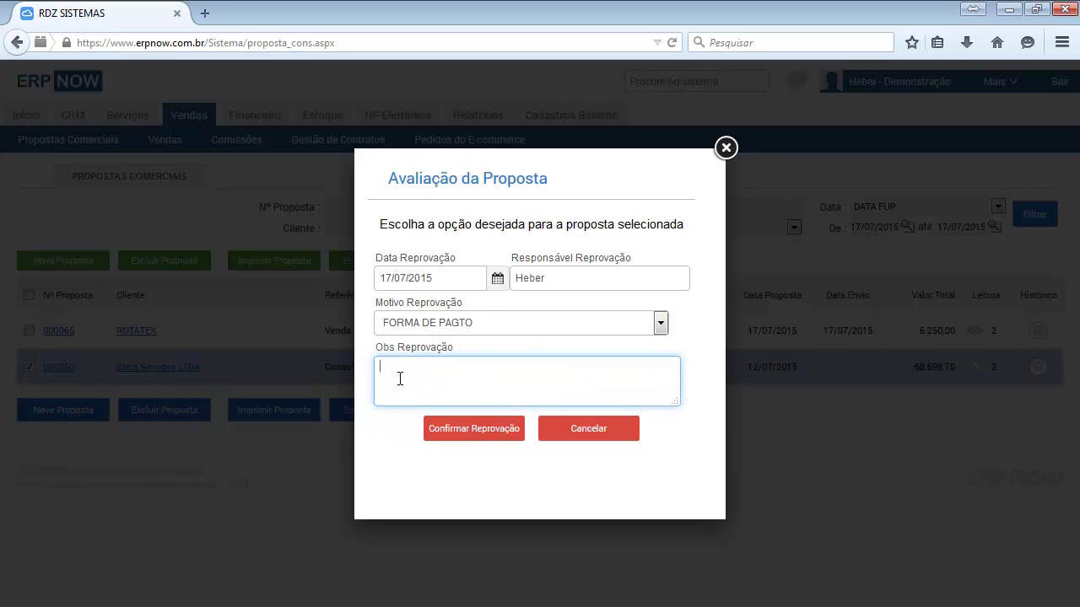
pyautogui.write('Cliente gostaria de pagar em 5x.')
pyautogui.click(481, 428)
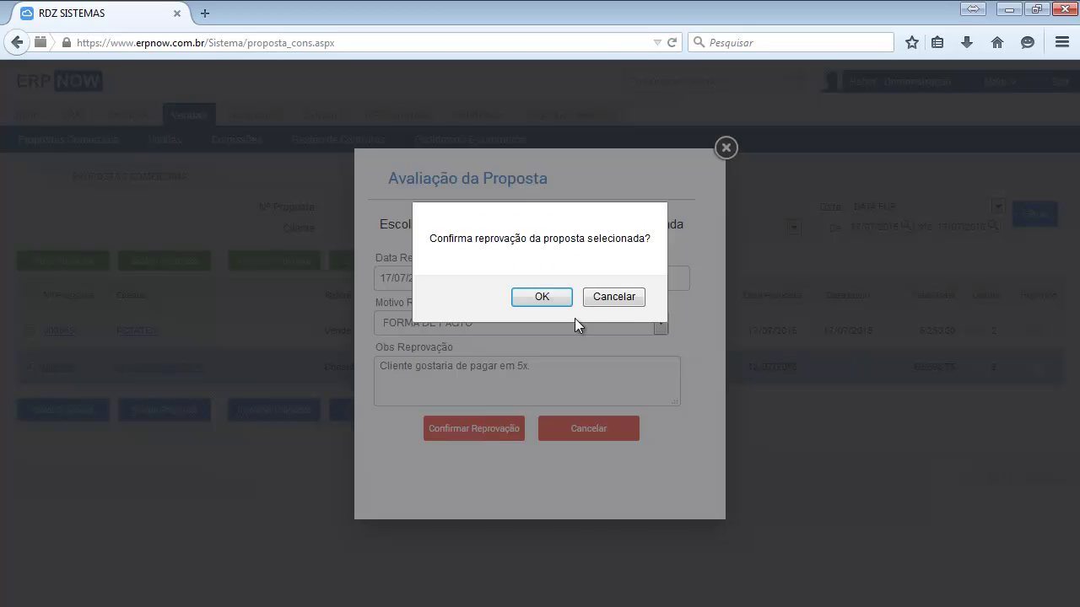
pyautogui.click(546, 297)
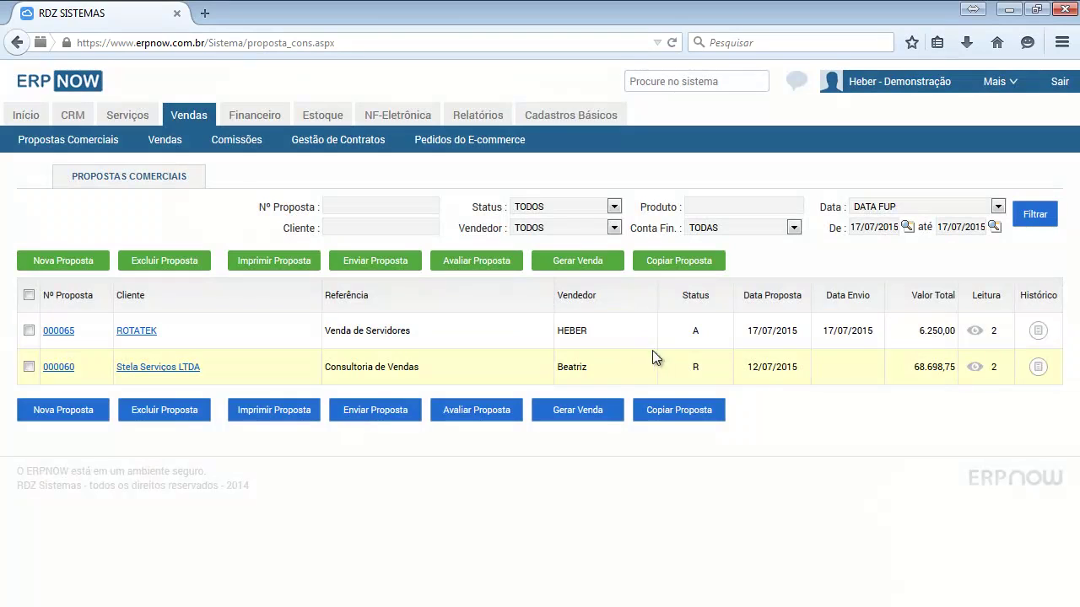
# Check the Stela Serviços LTDA proposal's status, read the rejection details in its history, and close the history
pyautogui.doubleClick(696, 368)
pyautogui.click(1039, 369)
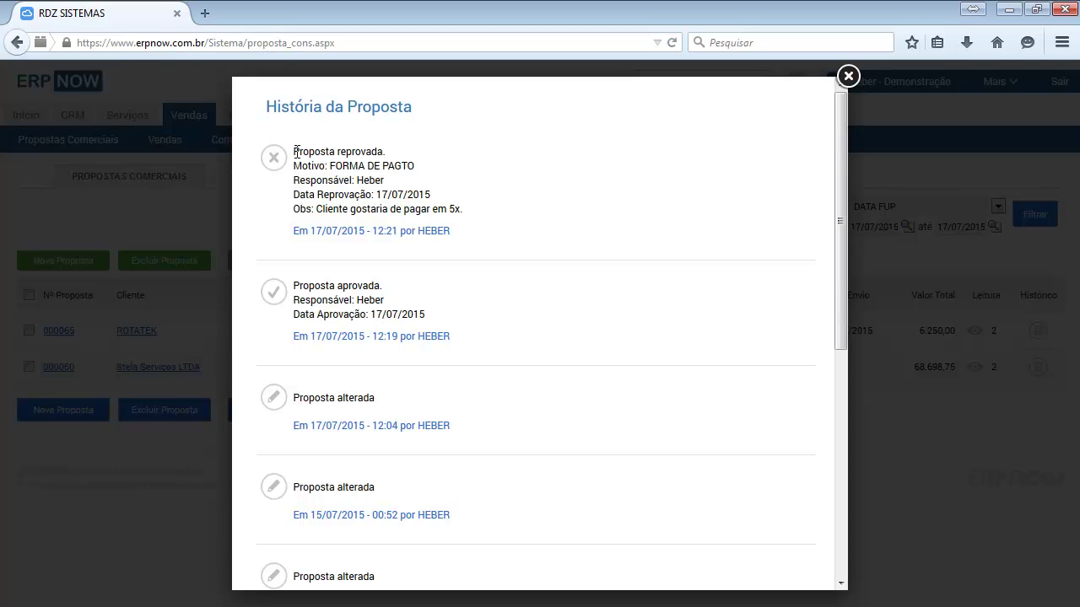
pyautogui.moveTo(296, 152); pyautogui.dragTo(493, 207)
pyautogui.click(493, 206)
pyautogui.moveTo(293, 151); pyautogui.dragTo(462, 210)
pyautogui.click(504, 205)
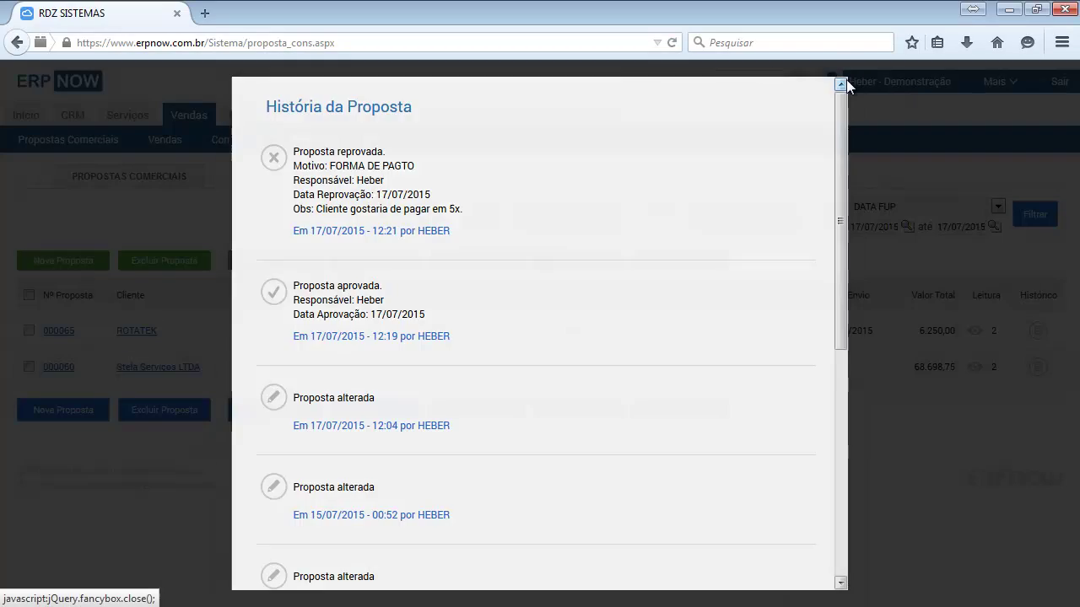
pyautogui.click(847, 76)
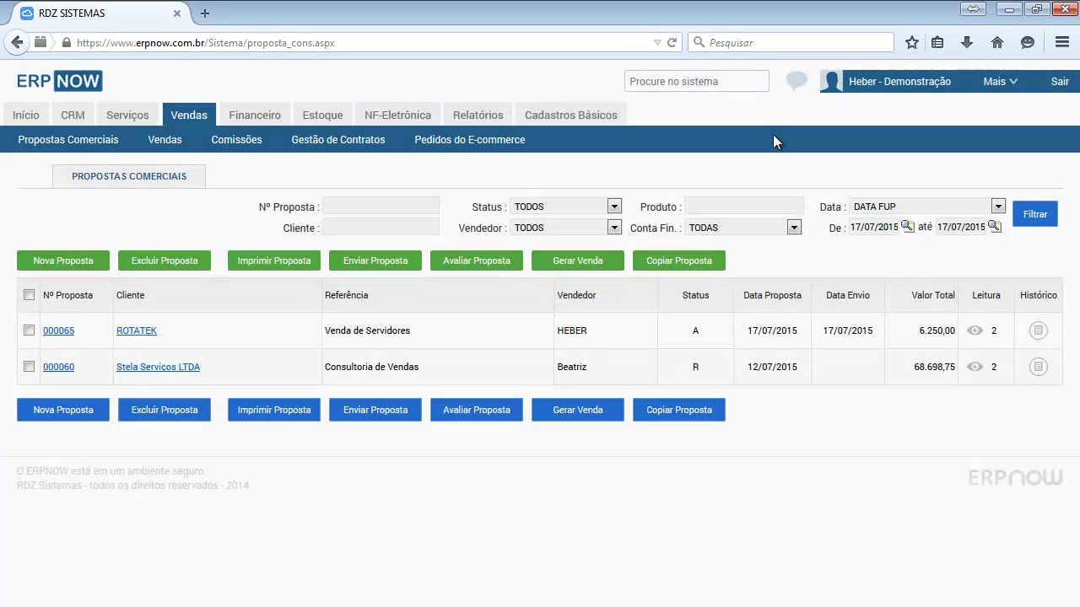
# Add the comment "Cliente está viajando e voltará em 15 dias." to the Stela Serviços LTDA proposal's history and display that history
pyautogui.click(29, 368)
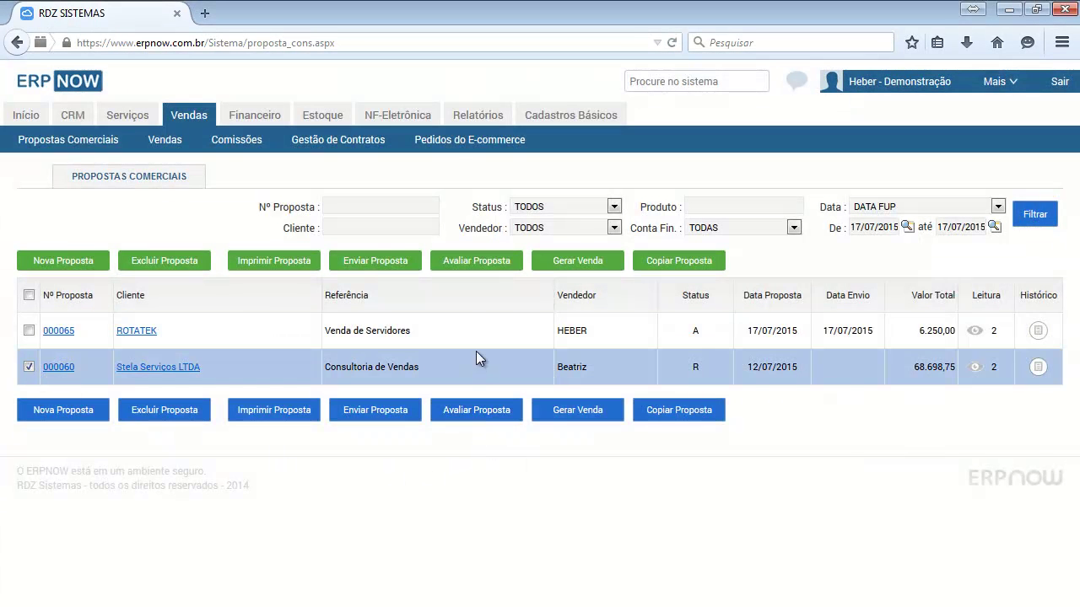
pyautogui.click(476, 262)
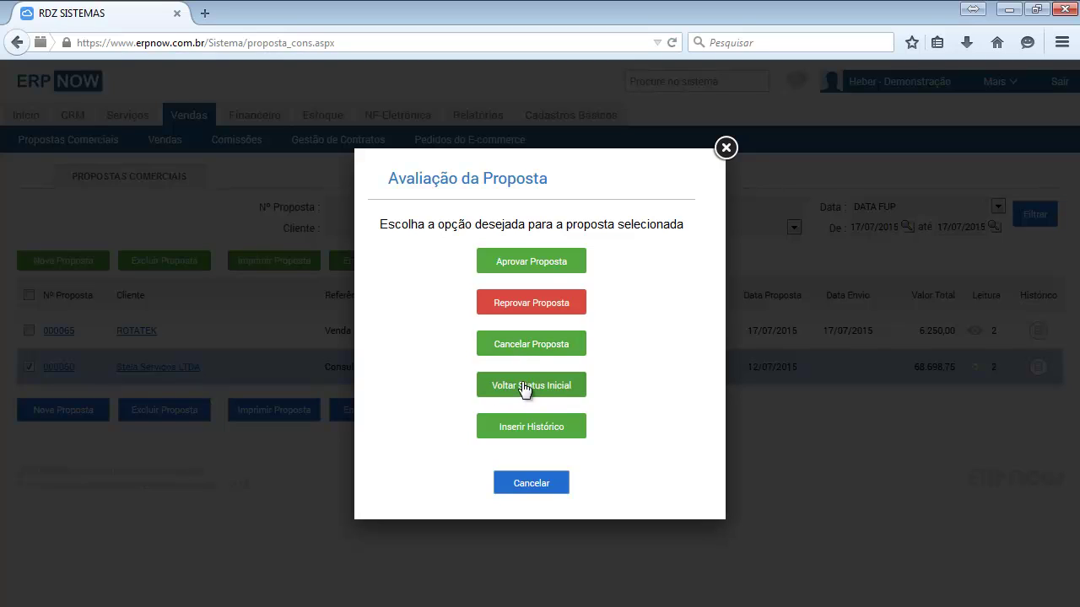
pyautogui.click(514, 427)
pyautogui.click(492, 314)
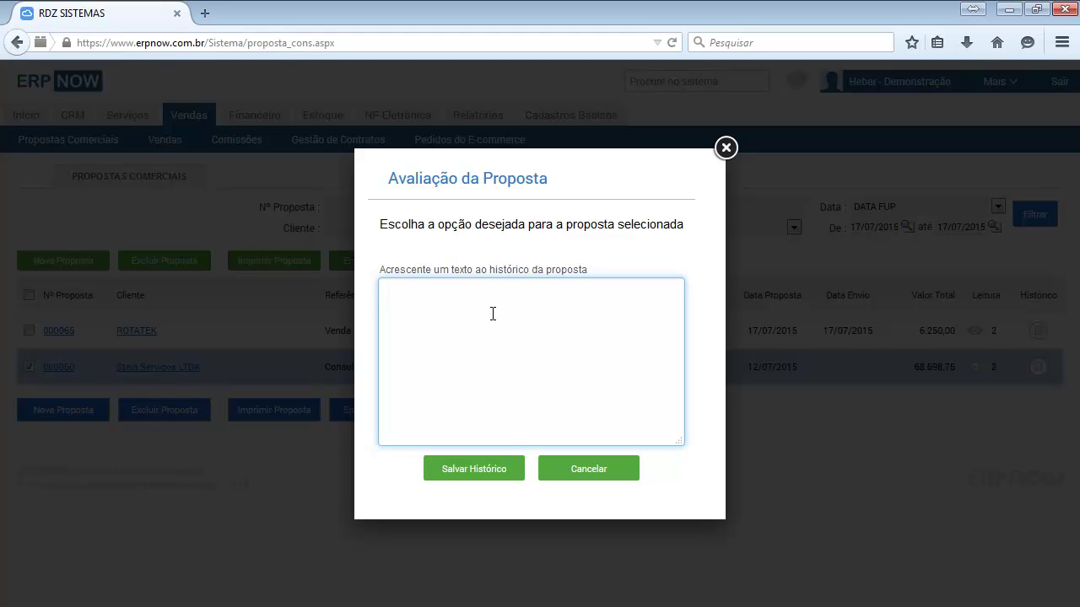
pyautogui.write('Cliente está viajando e vol')
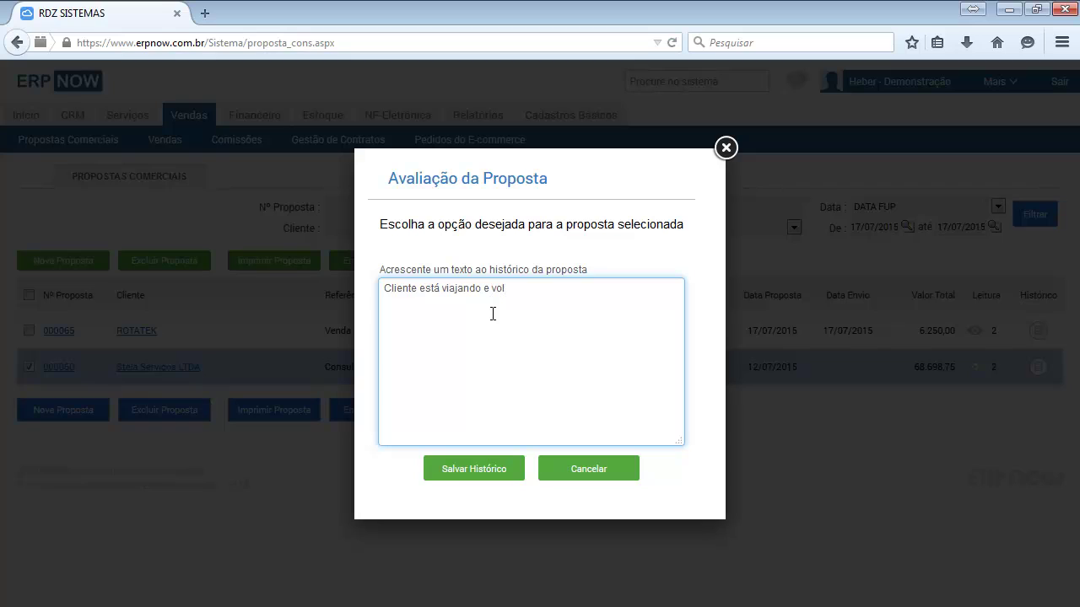
pyautogui.write('tará em 15 dias.')
pyautogui.click(464, 471)
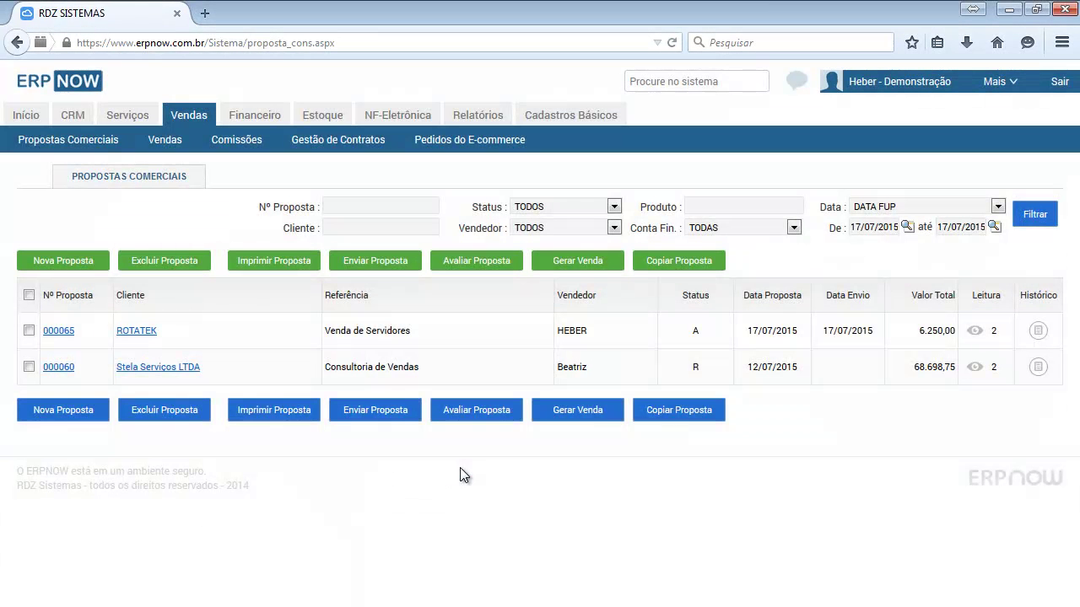
pyautogui.click(1038, 367)
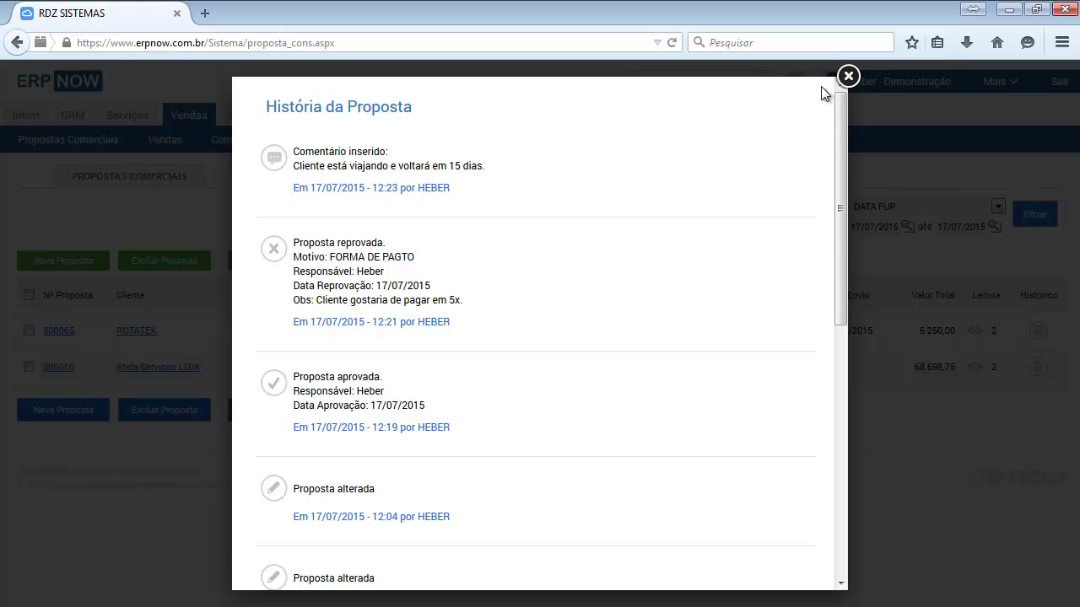
# Read through the Stela Serviços LTDA proposal's full history down to its oldest entry and close the history
pyautogui.scroll(-5, 544, 334)
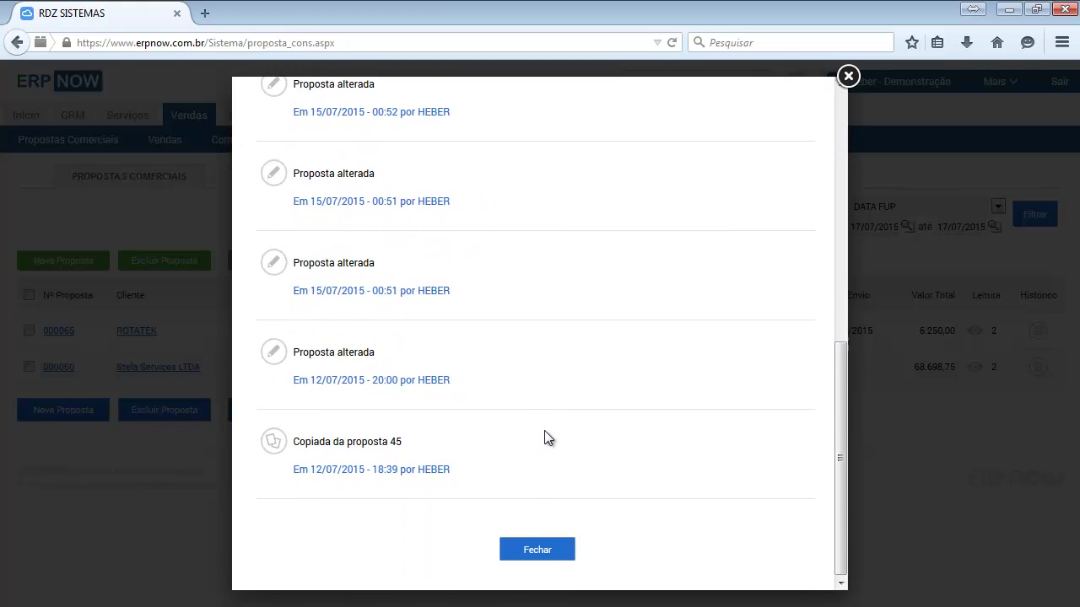
pyautogui.scroll(8, 557, 439)
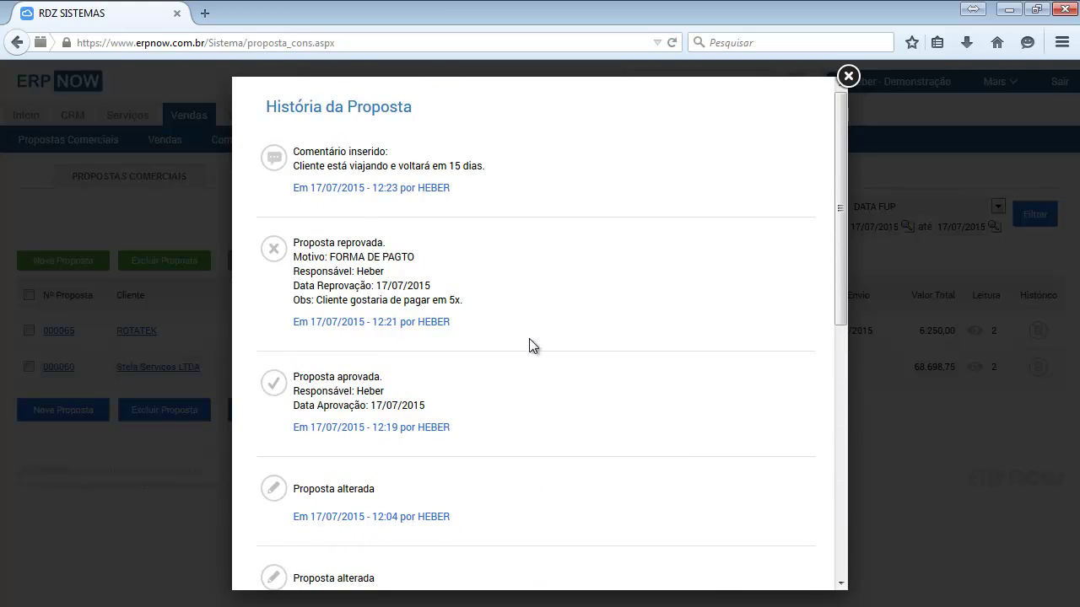
pyautogui.click(849, 76)
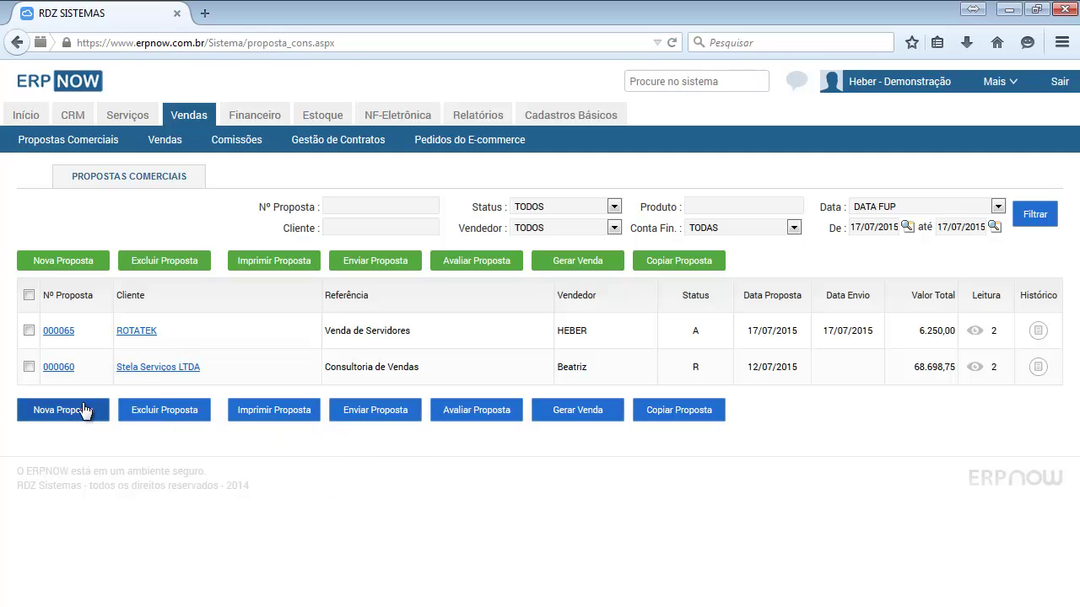
# Generate a sale from the Stela Serviços LTDA proposal with operation type VENDA DE MERCADORIA E SERVIÇOS and acknowledge the result
pyautogui.click(28, 368)
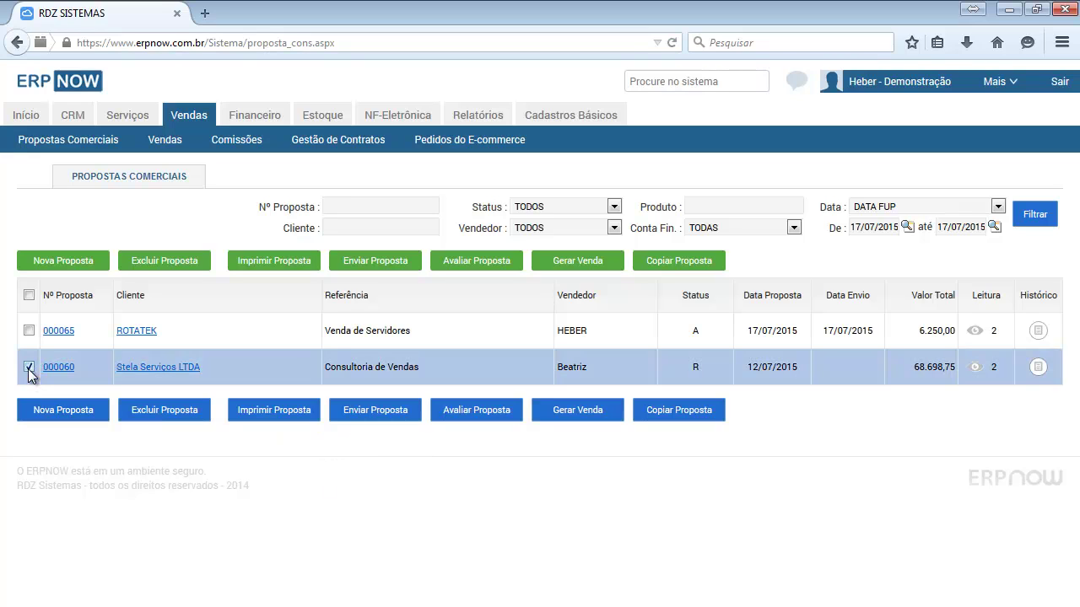
pyautogui.click(559, 262)
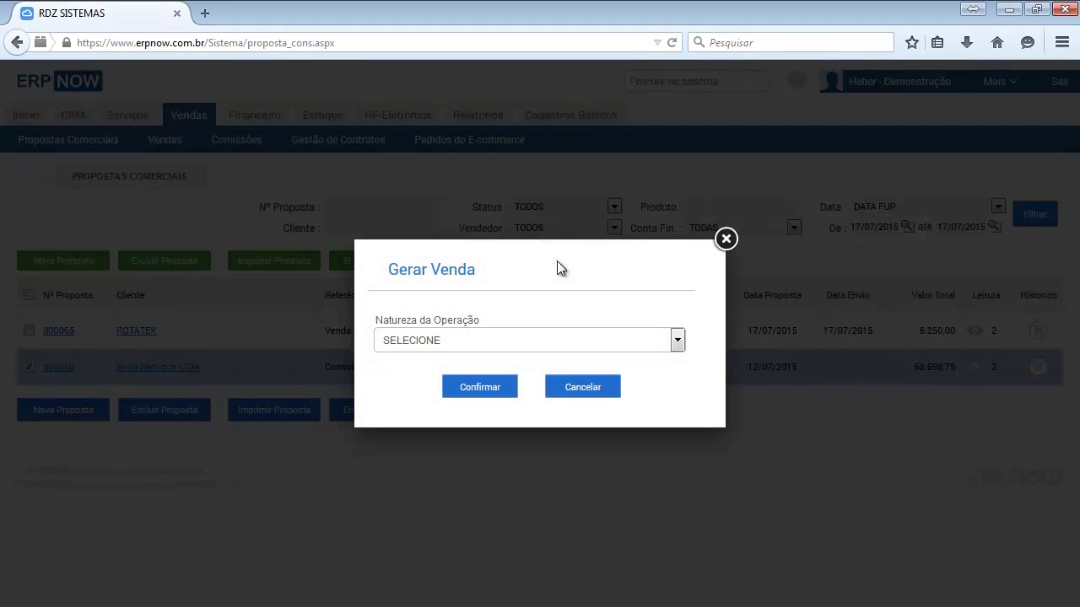
pyautogui.click(489, 340)
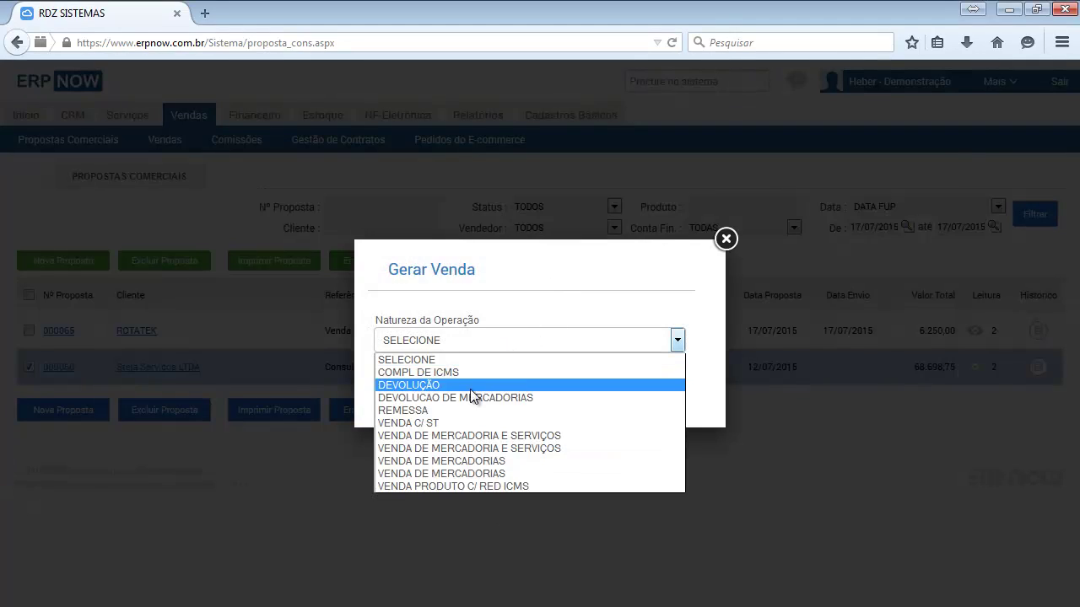
pyautogui.click(451, 439)
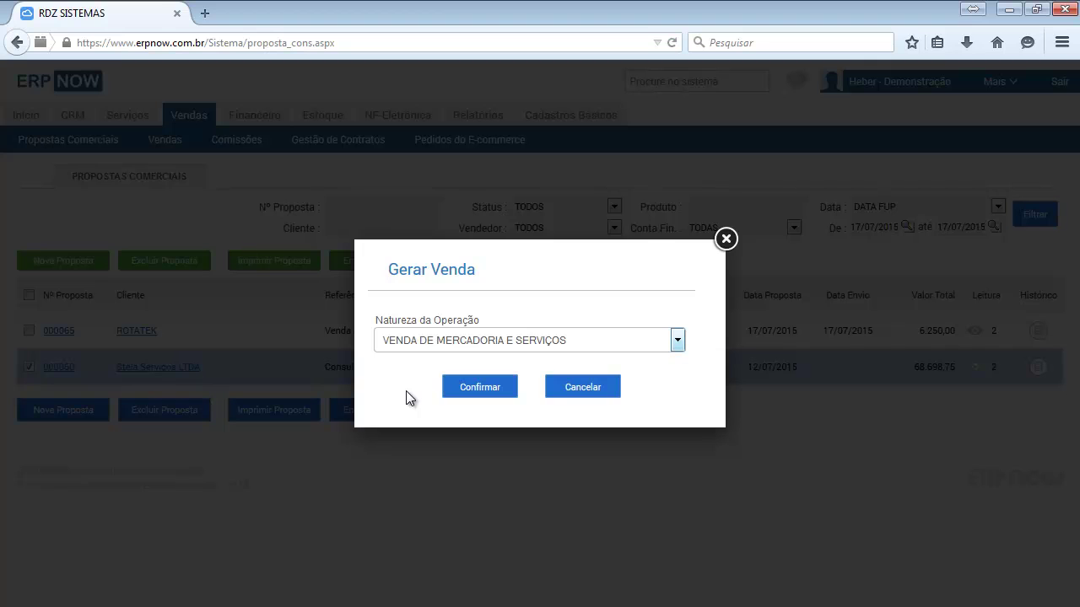
pyautogui.click(496, 391)
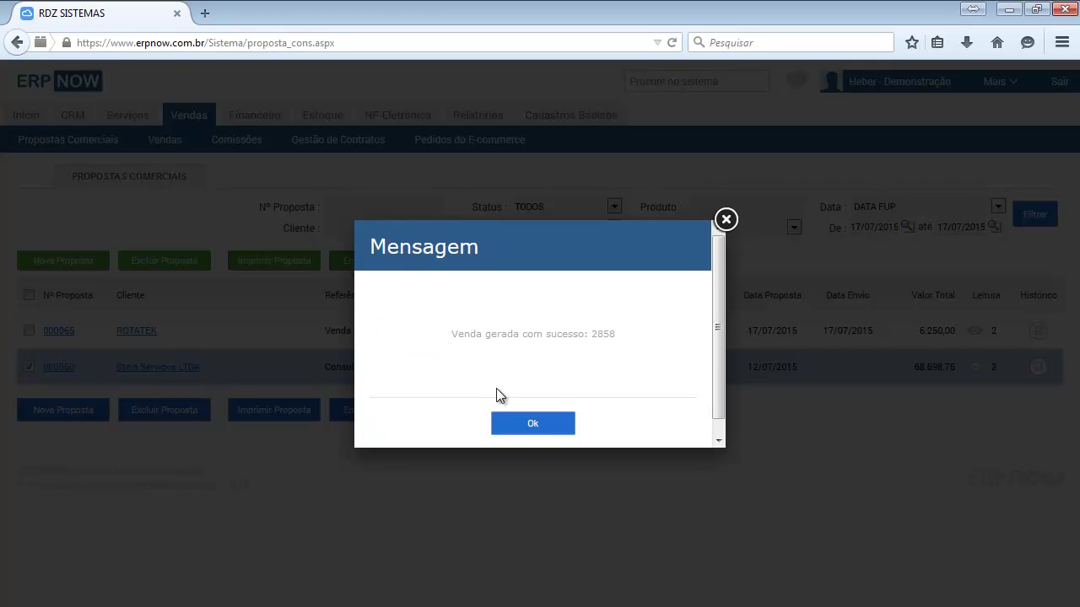
pyautogui.click(523, 426)
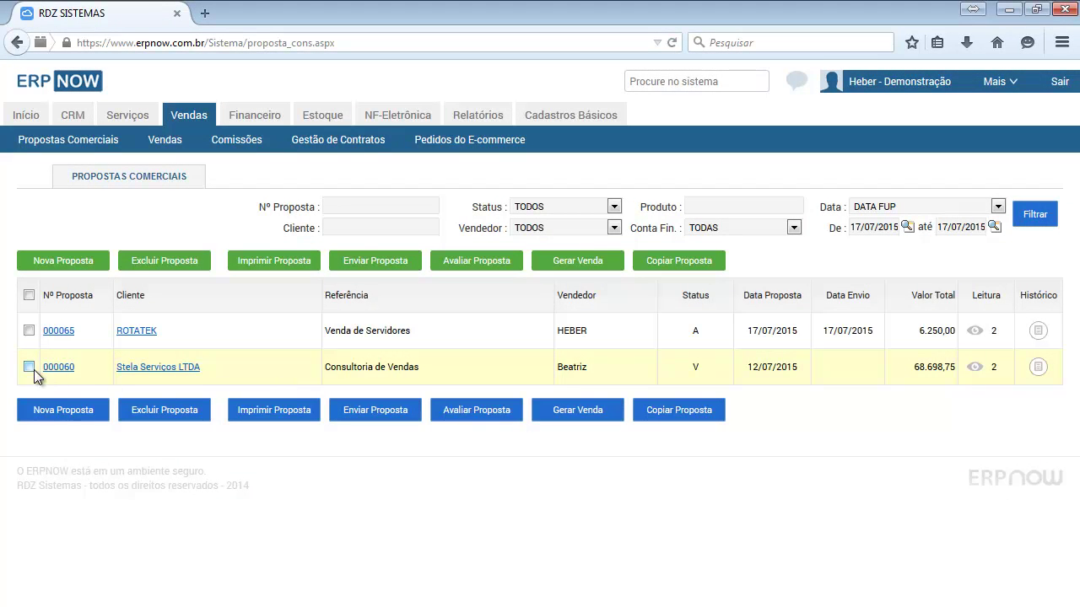
# Check the Stela Serviços LTDA proposal's status and its history for the sale generation entry, and close the history
pyautogui.click(29, 367)
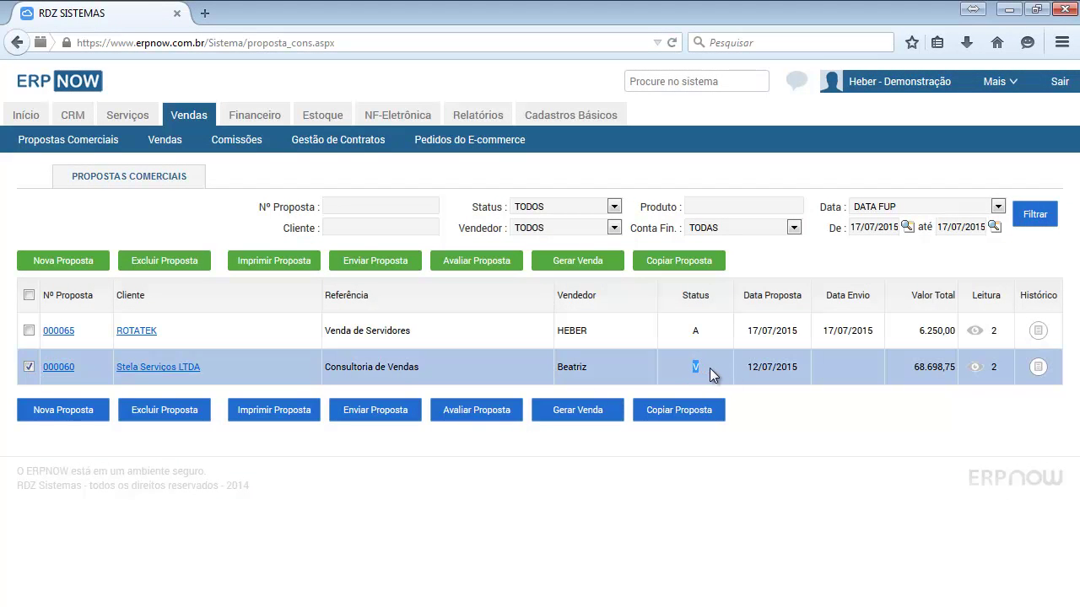
pyautogui.click(1035, 370)
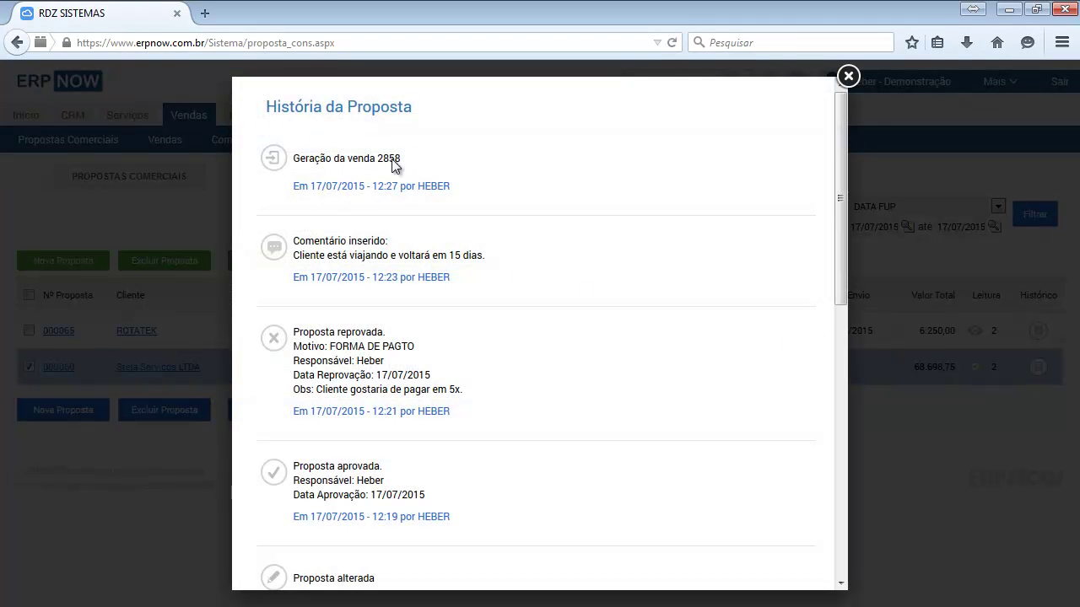
pyautogui.click(848, 76)
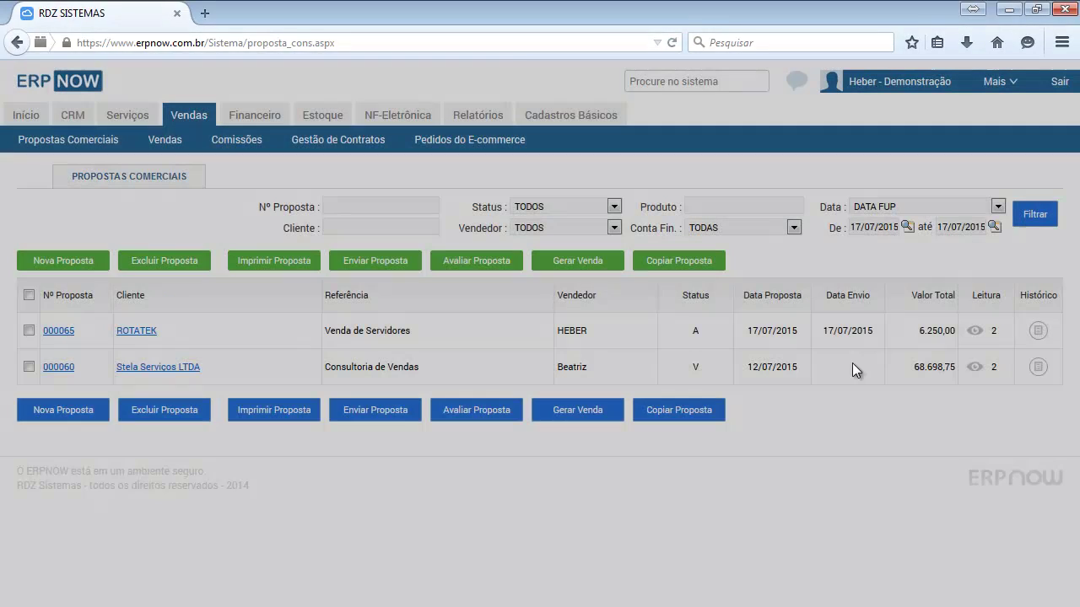